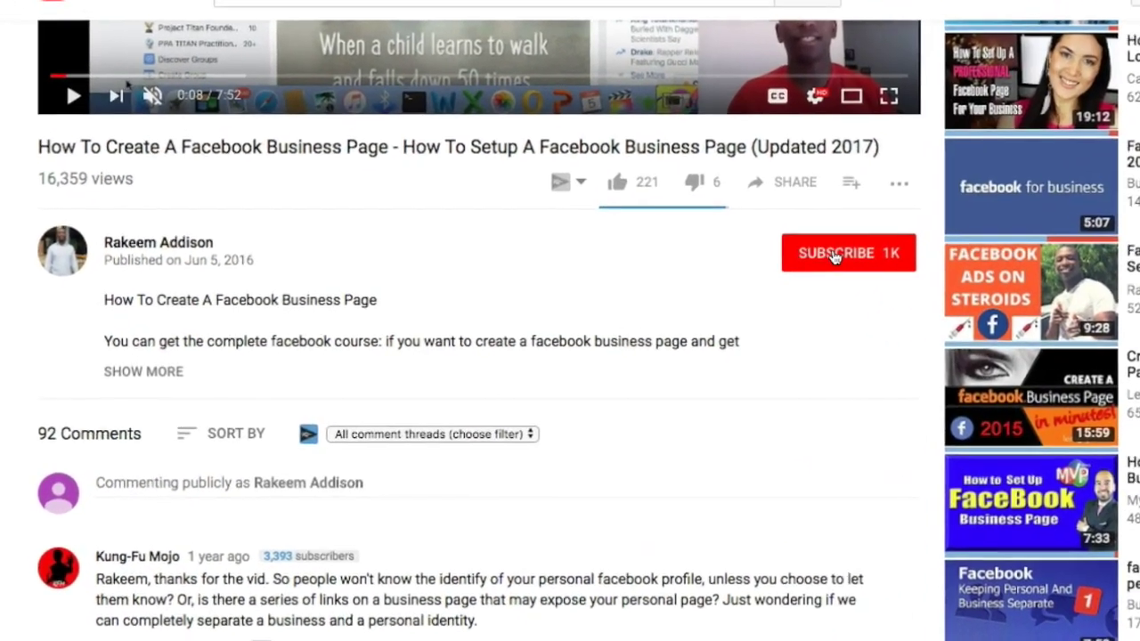
Subscribe to the video's channel and turn on its notifications.
left_click(713, 276)
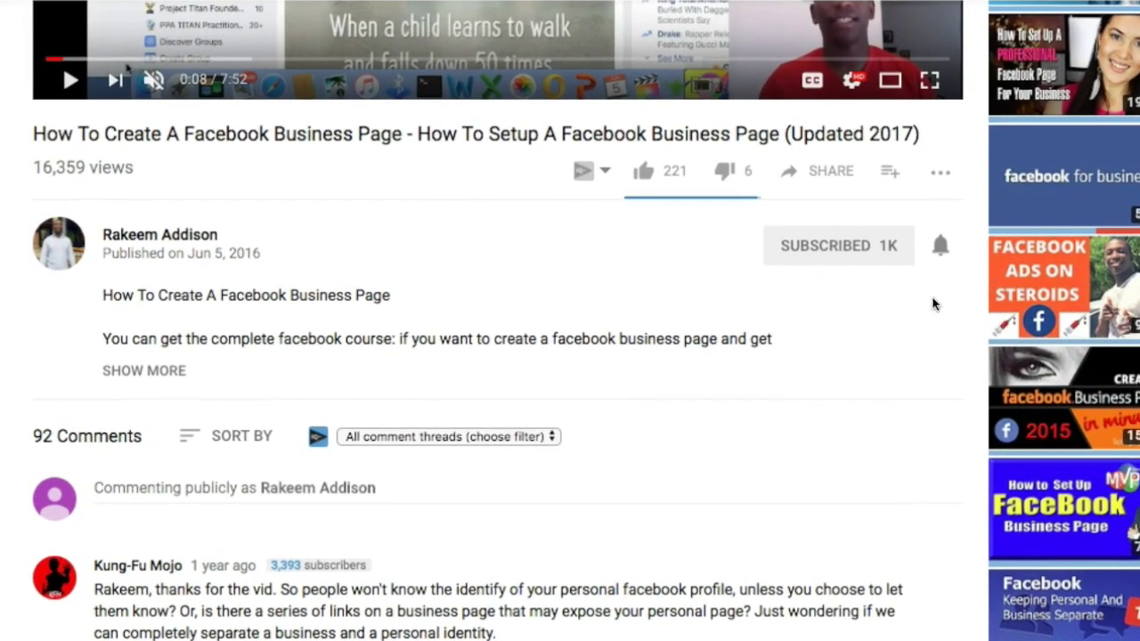
left_click(939, 246)
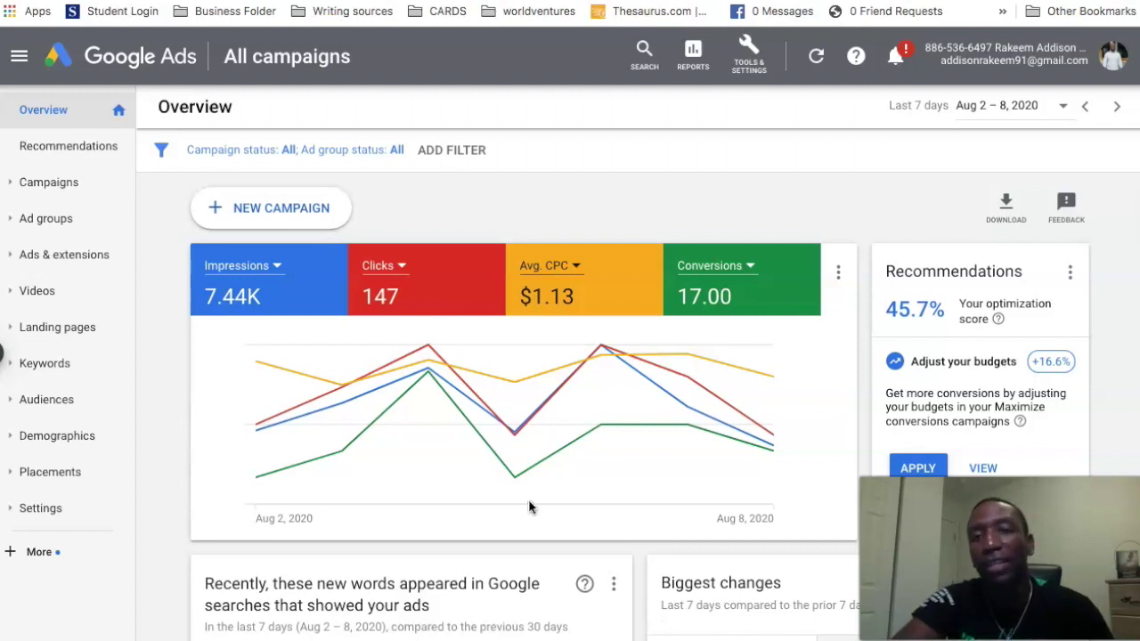
Open the custom audiences list in the shared library's Audience manager.
left_click(897, 62)
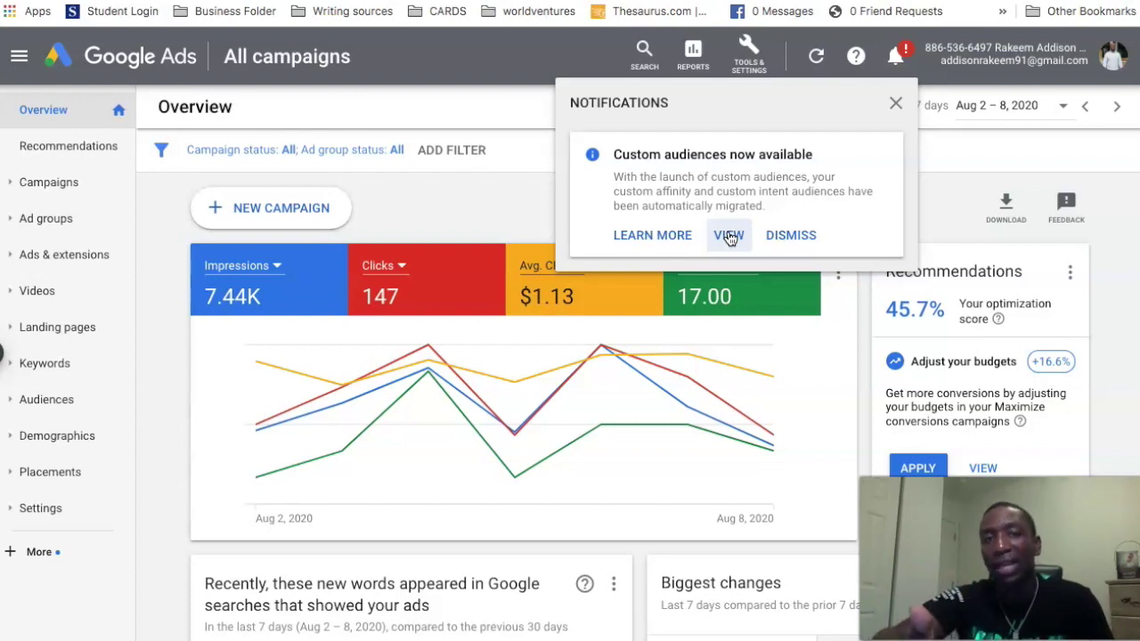
left_click(748, 53)
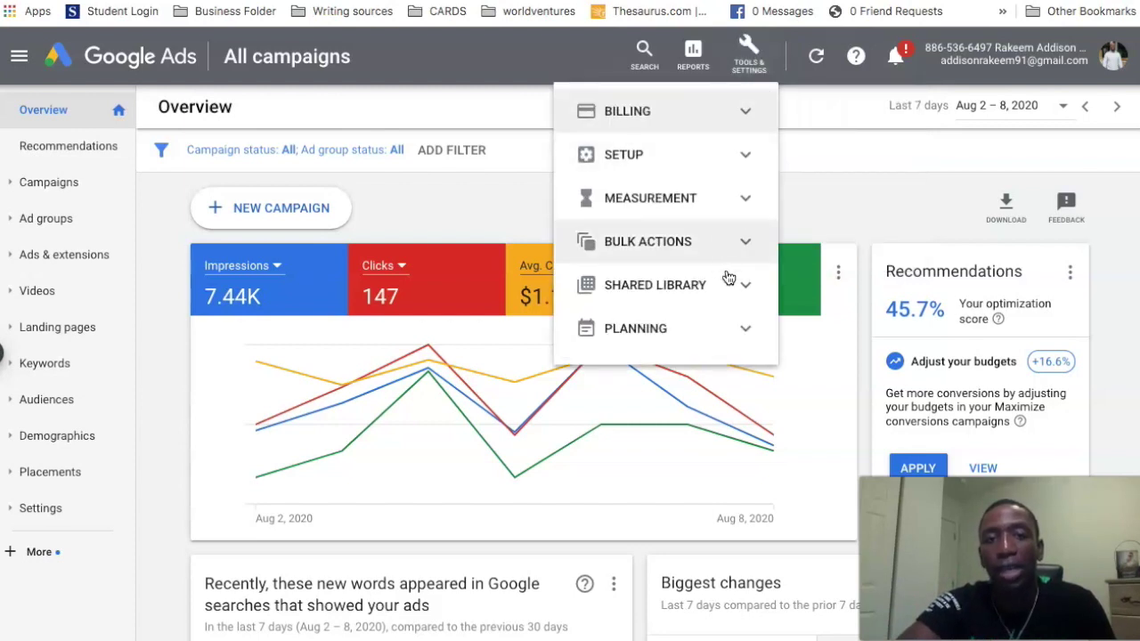
left_click(739, 286)
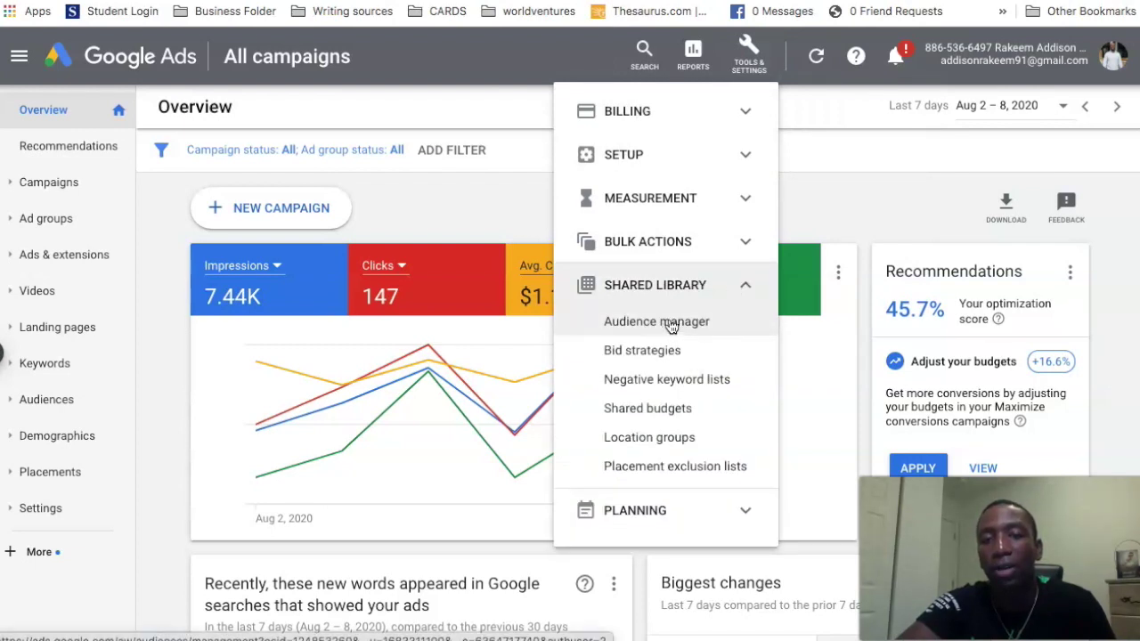
left_click(659, 321)
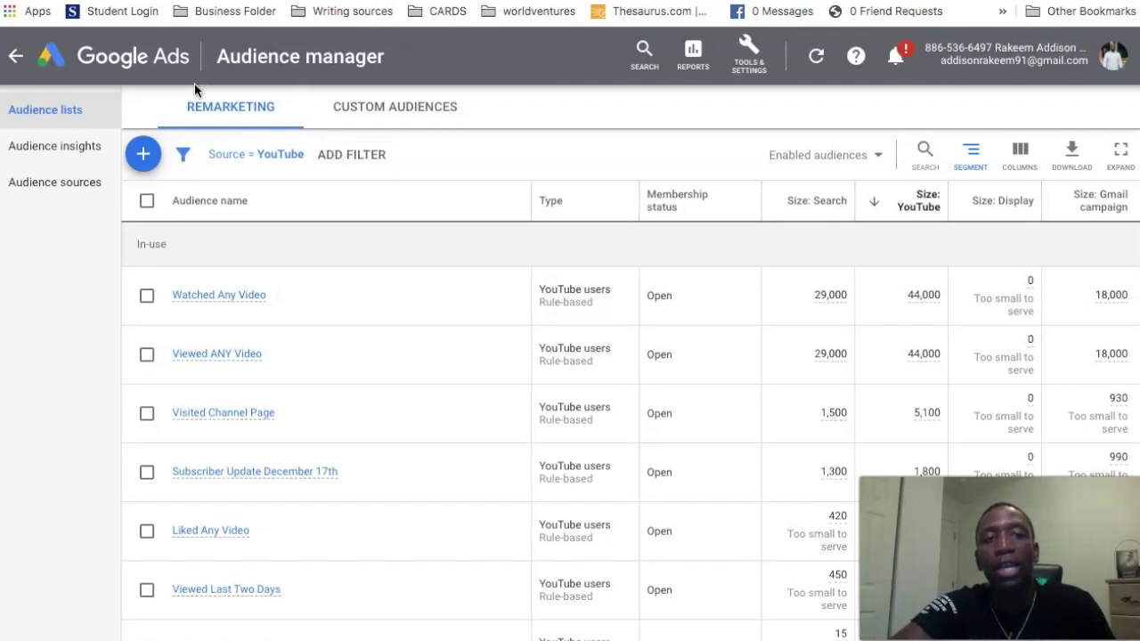
left_click(398, 110)
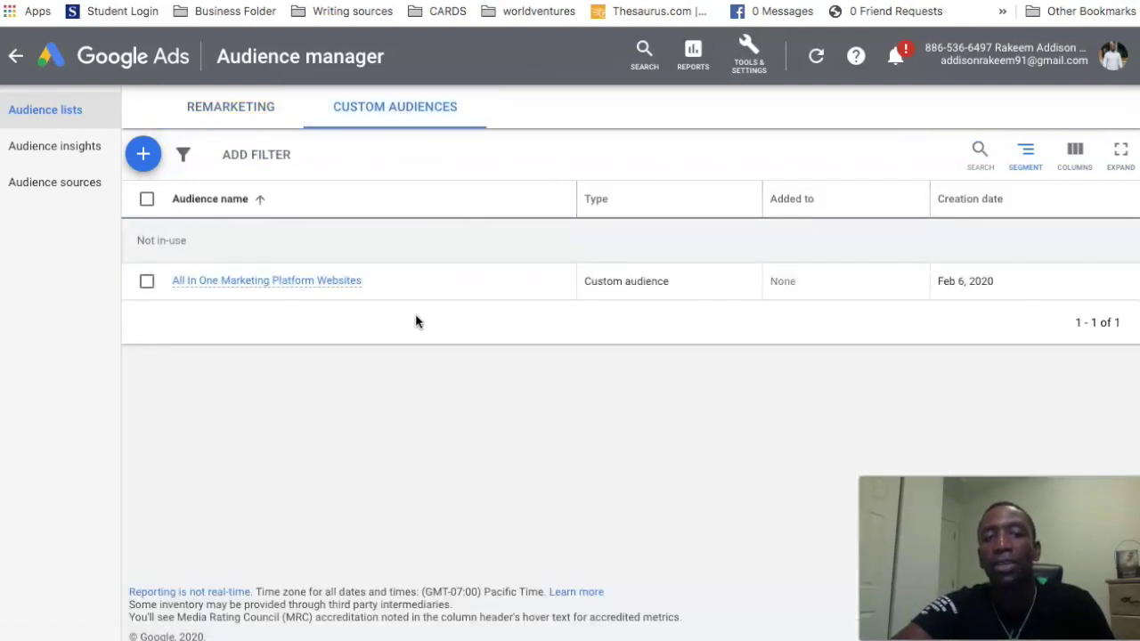
mouse_move(295, 291)
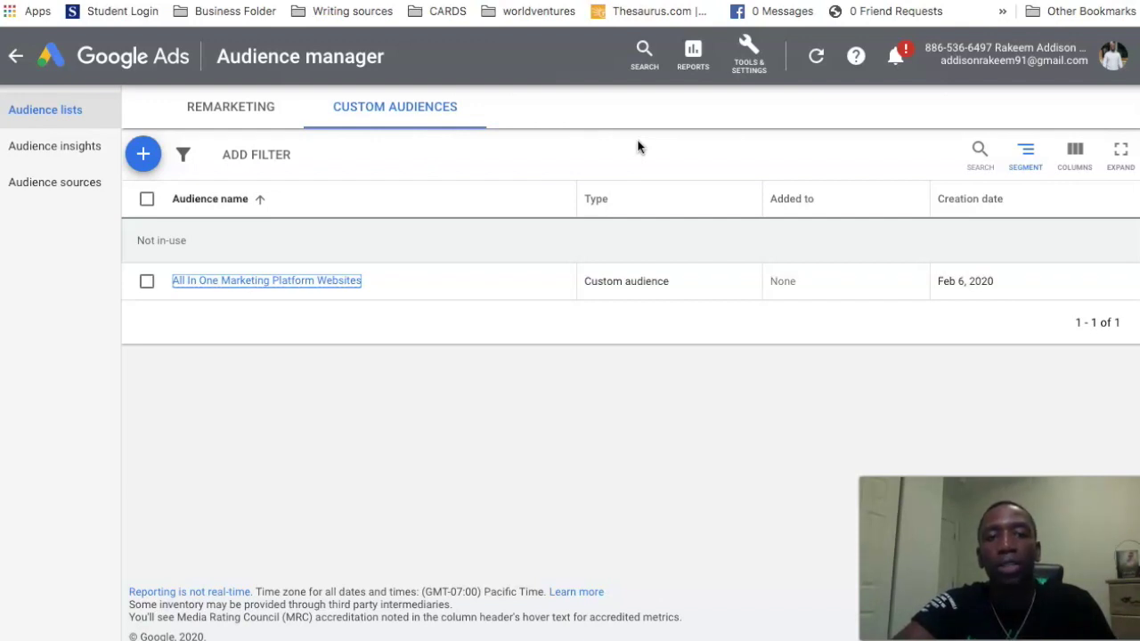
Start a new custom audience and read the help on targeting people by interests or purchase intentions.
left_click(143, 154)
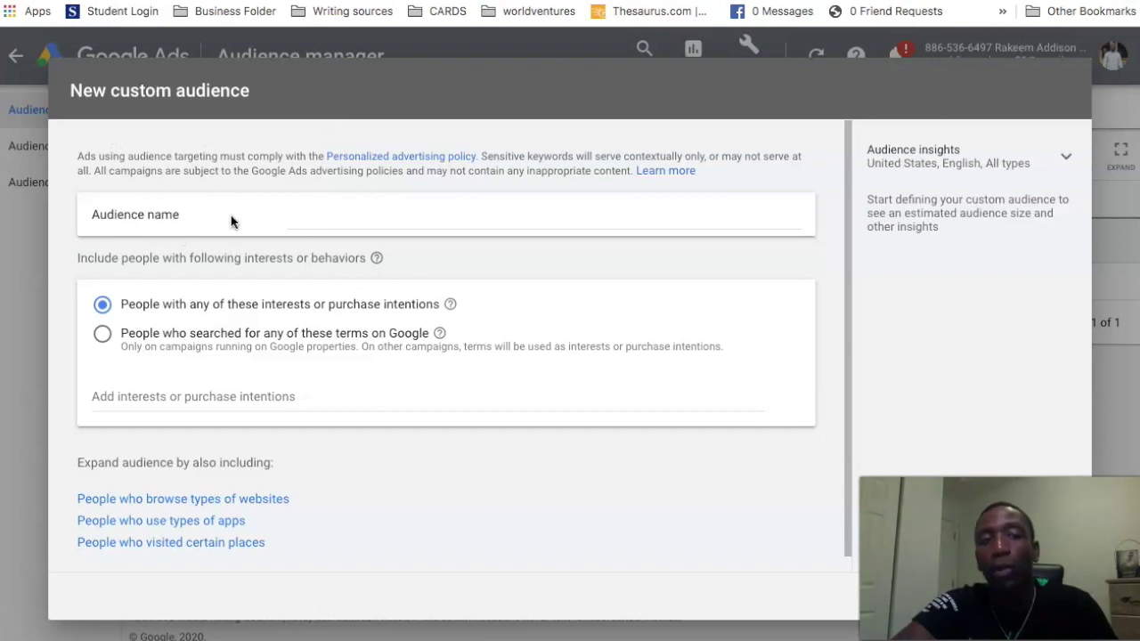
left_click(334, 219)
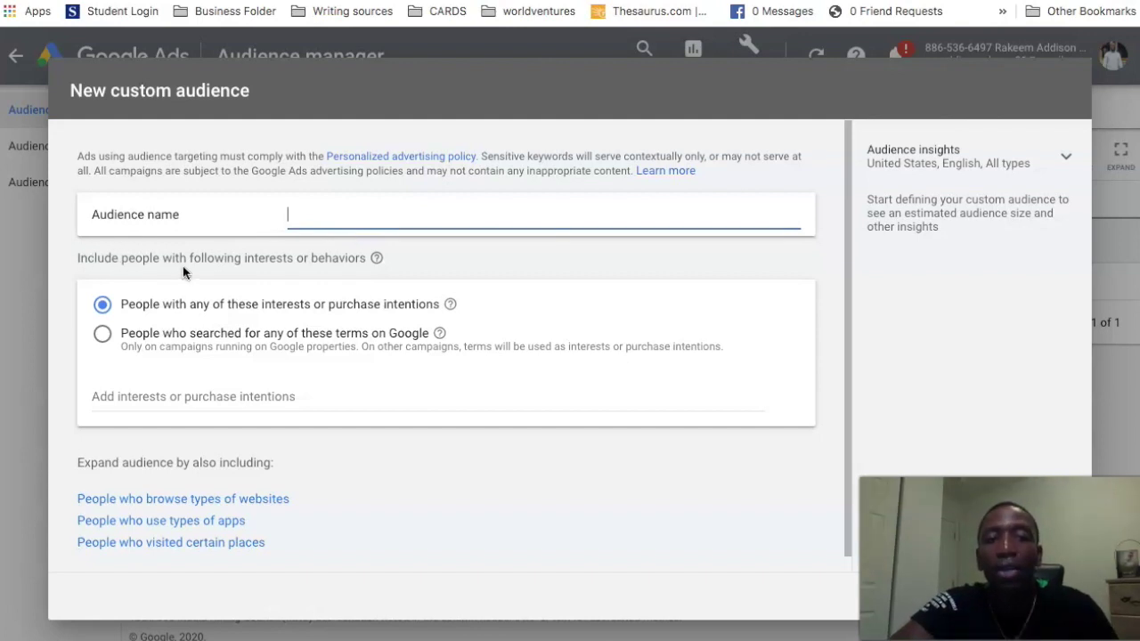
mouse_move(378, 260)
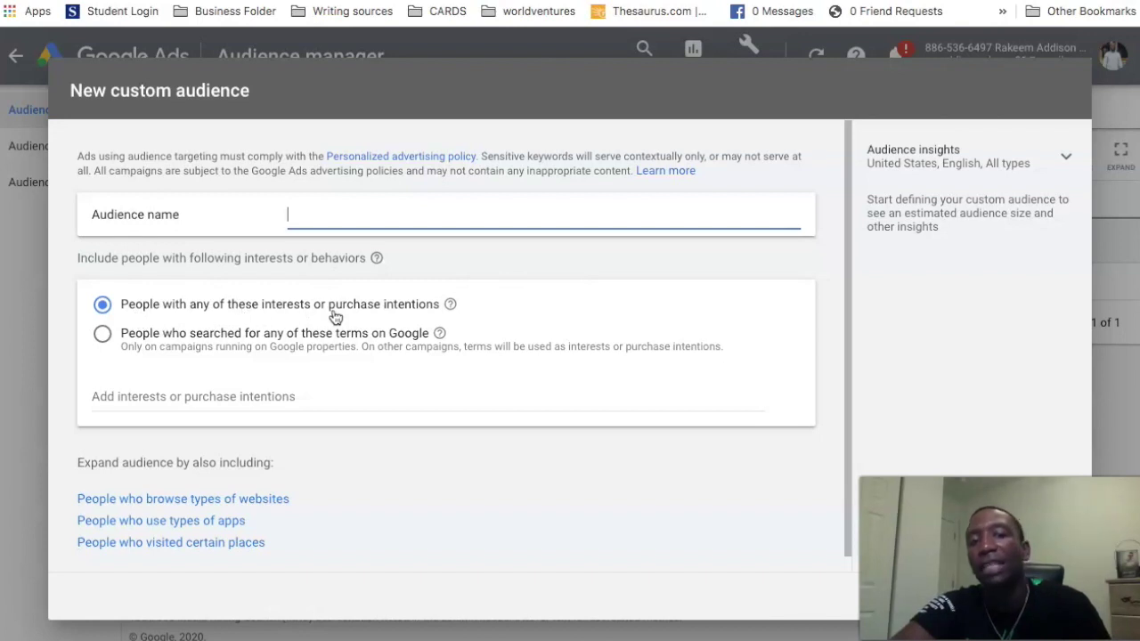
mouse_move(452, 306)
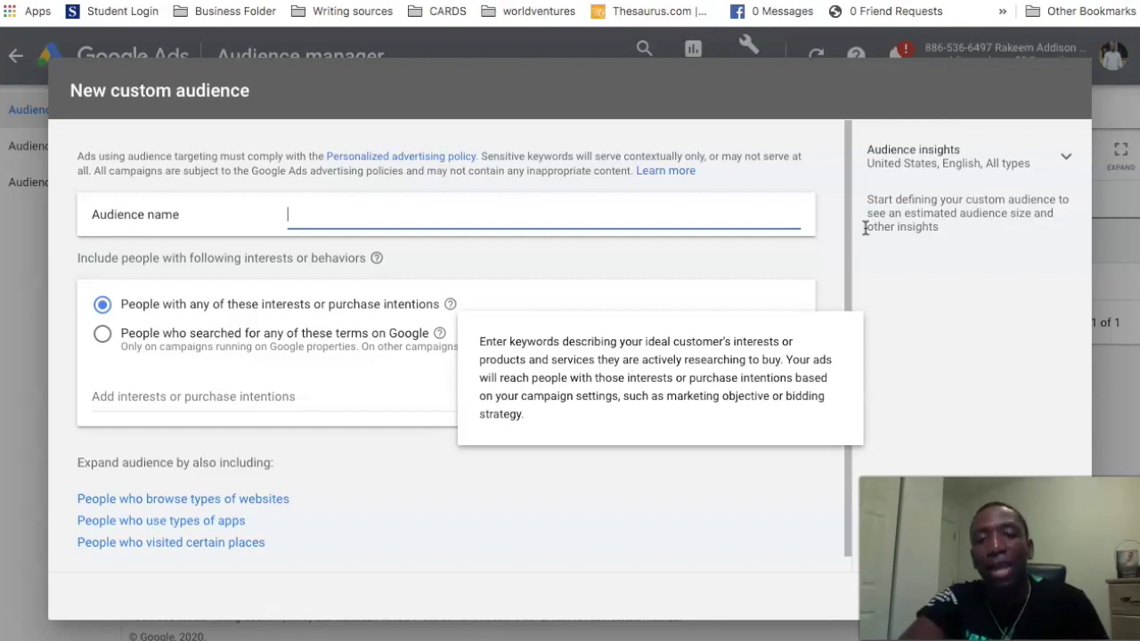
left_click(828, 254)
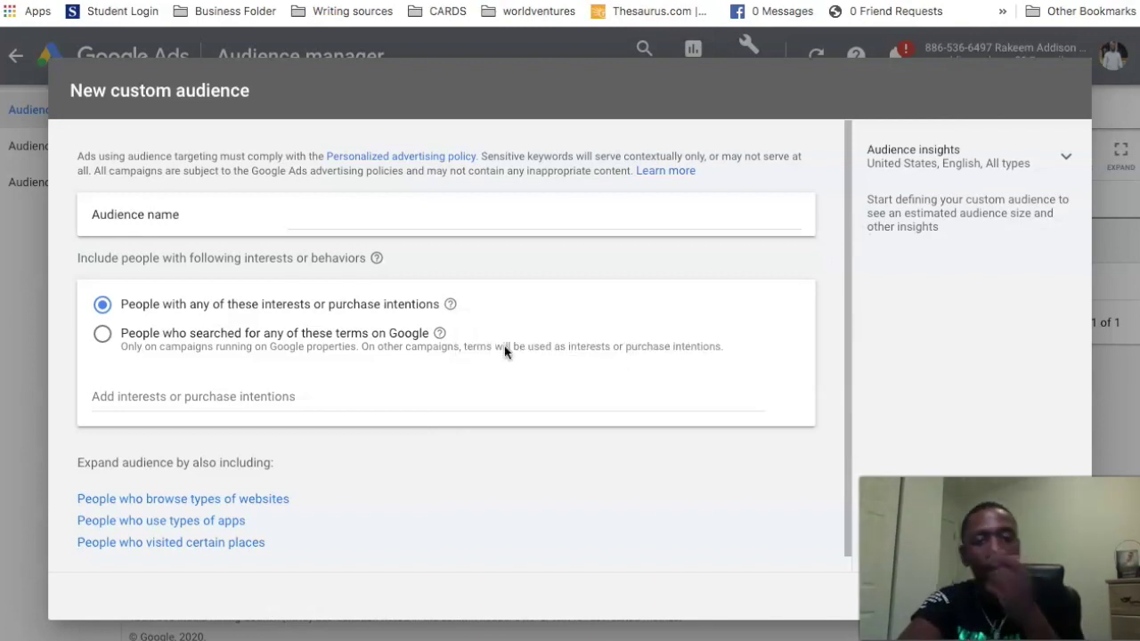
Look up "whole life insurance" as an interest and add the suggestion "whole life insurance policy quotes".
left_click(196, 397)
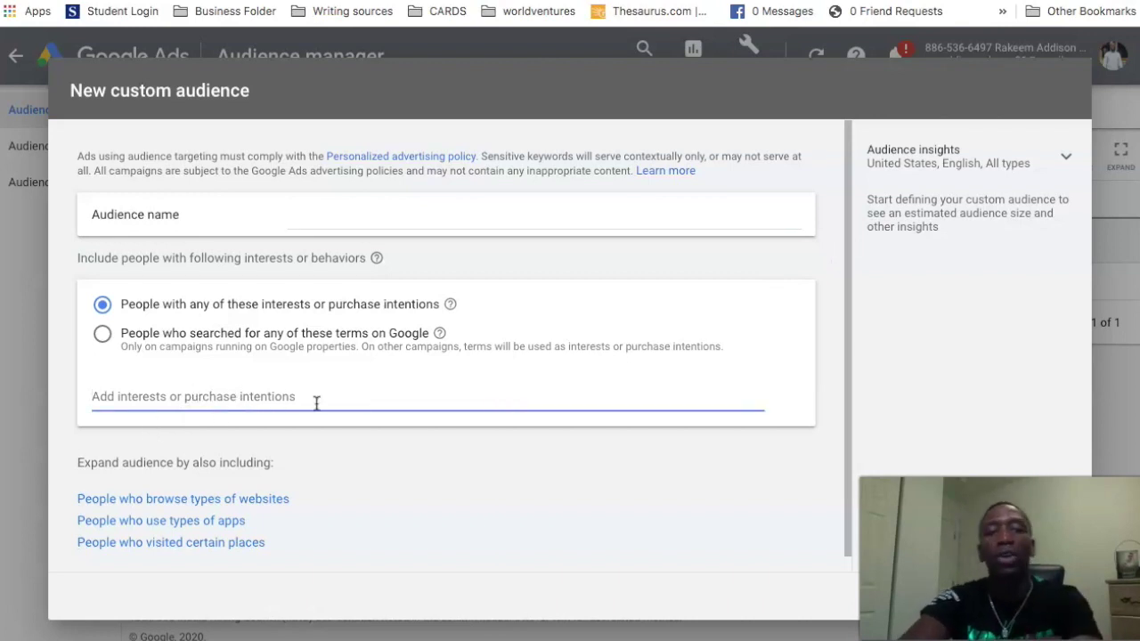
type("wh")
type("ole life ")
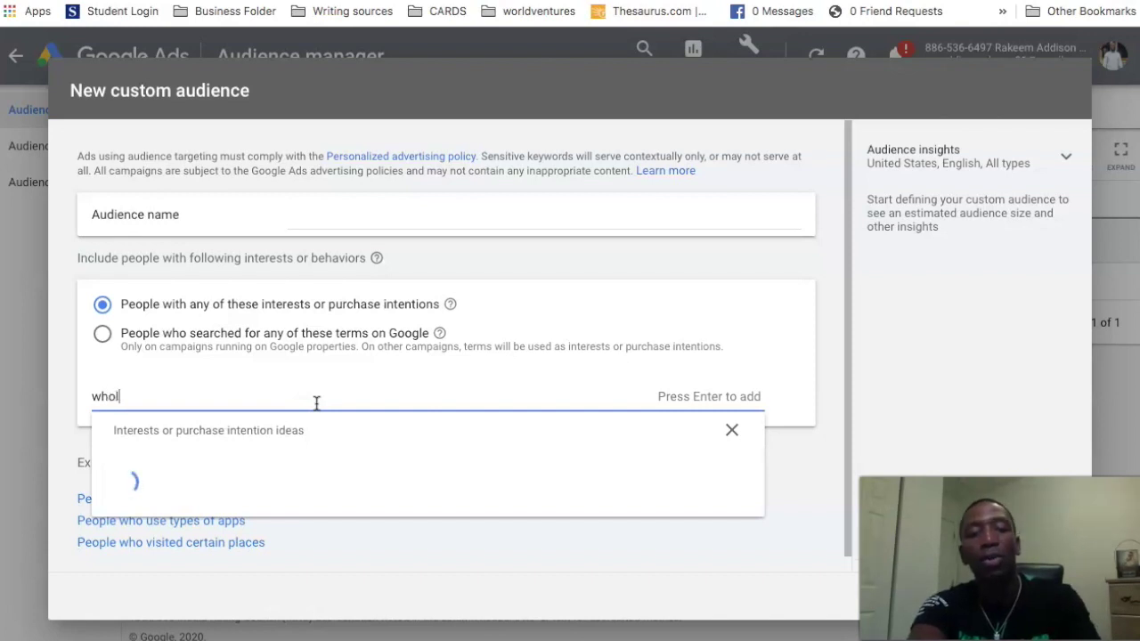
type("insurance")
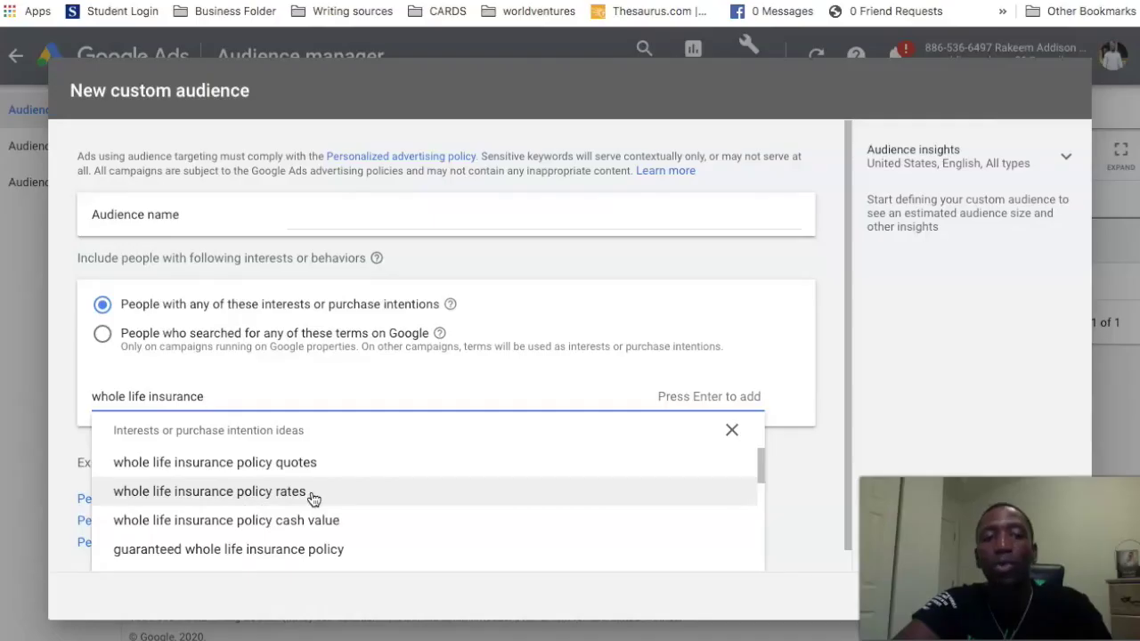
left_click(193, 464)
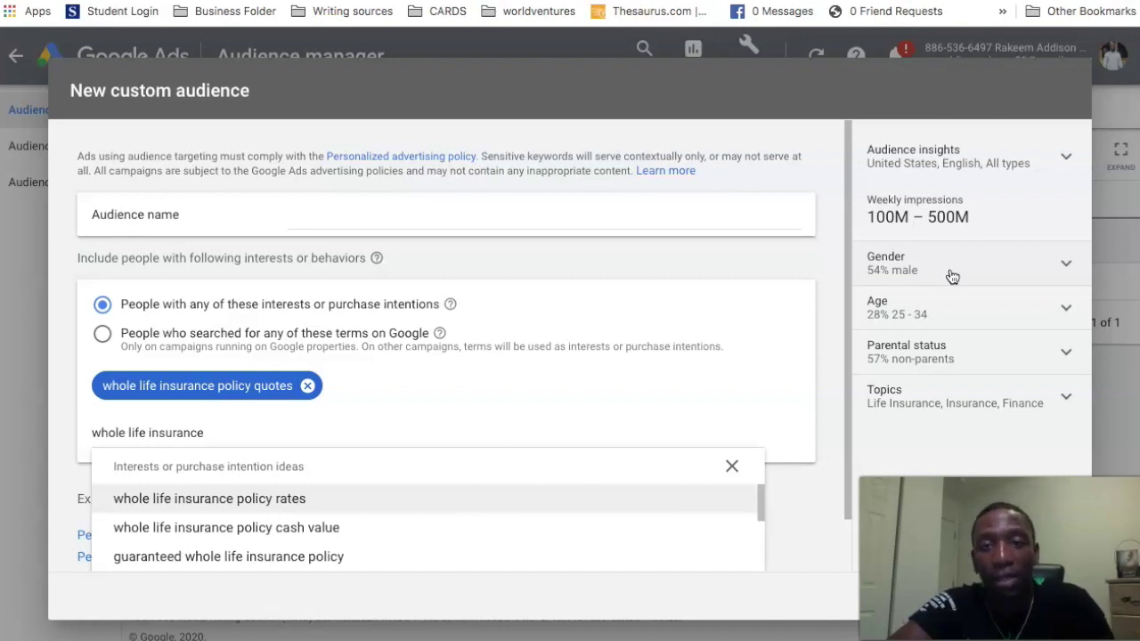
Examine the gender breakdown and the related topics in the audience insights.
left_click(1067, 268)
mouse_move(992, 297)
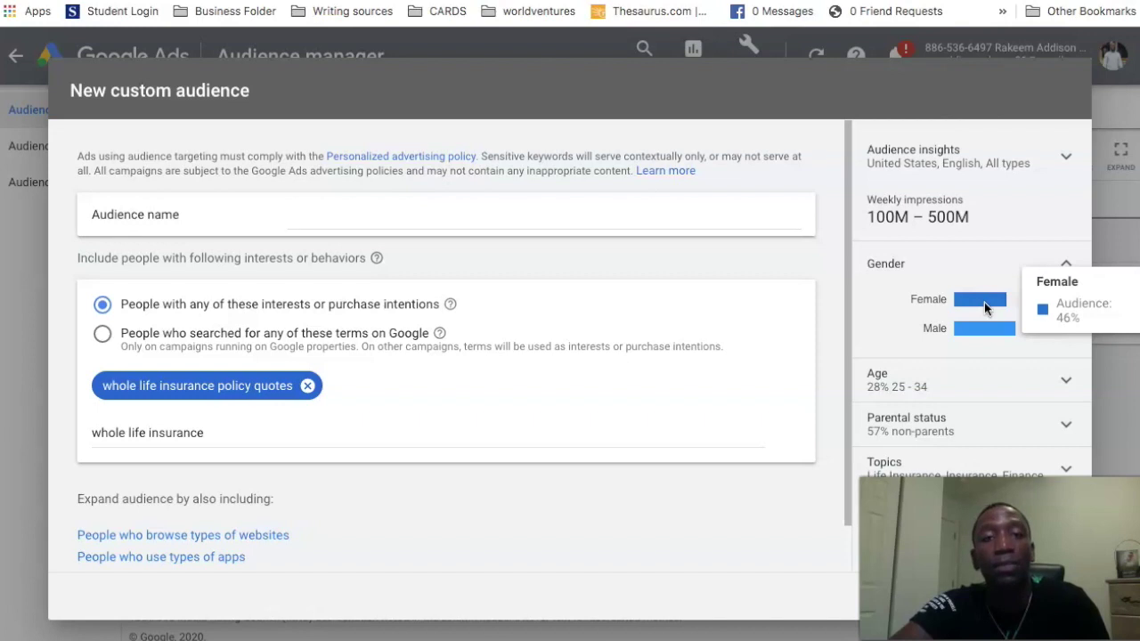
left_click(1053, 264)
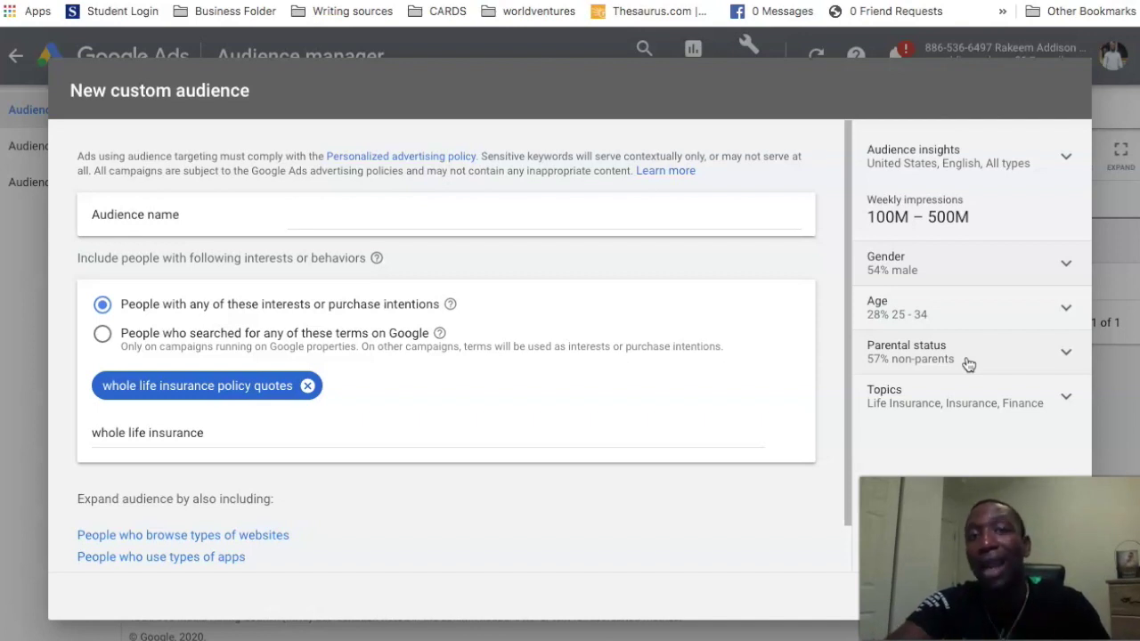
left_click(1031, 407)
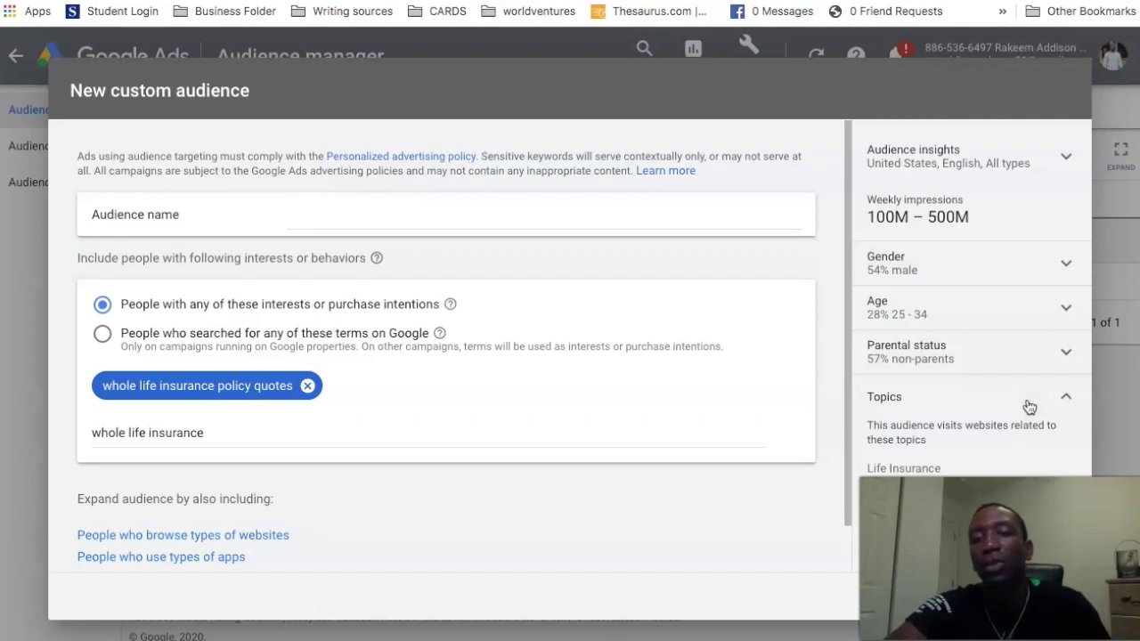
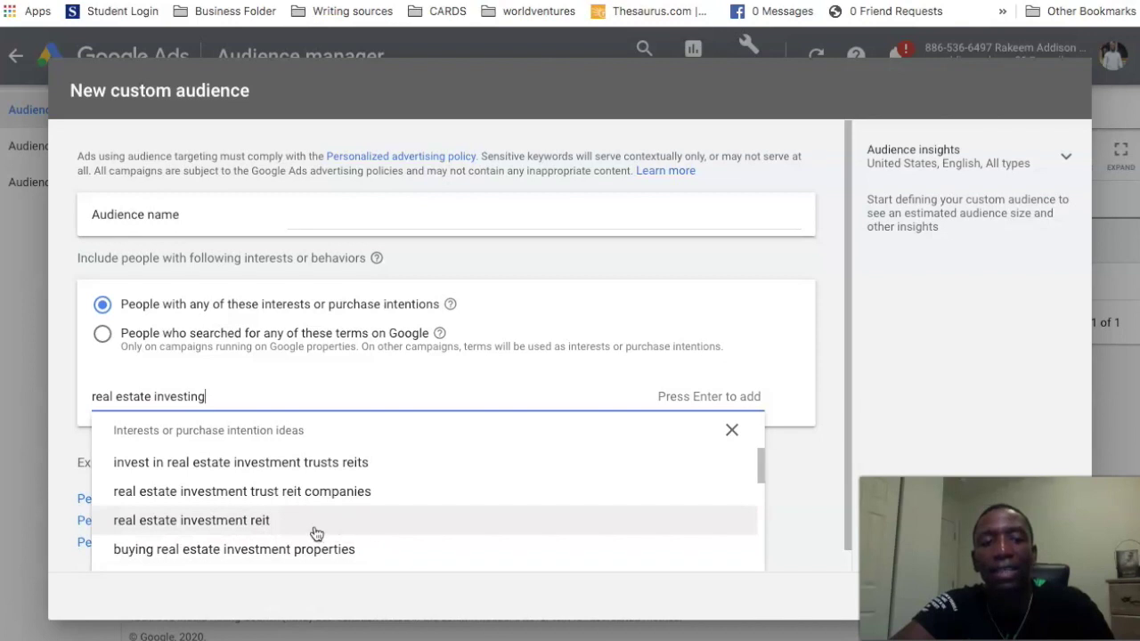
Add "buying real estate investment properties" from the ideas for real estate investing and remove it again.
scroll(414, 529, "down", 1)
scroll(415, 529, "down", 1)
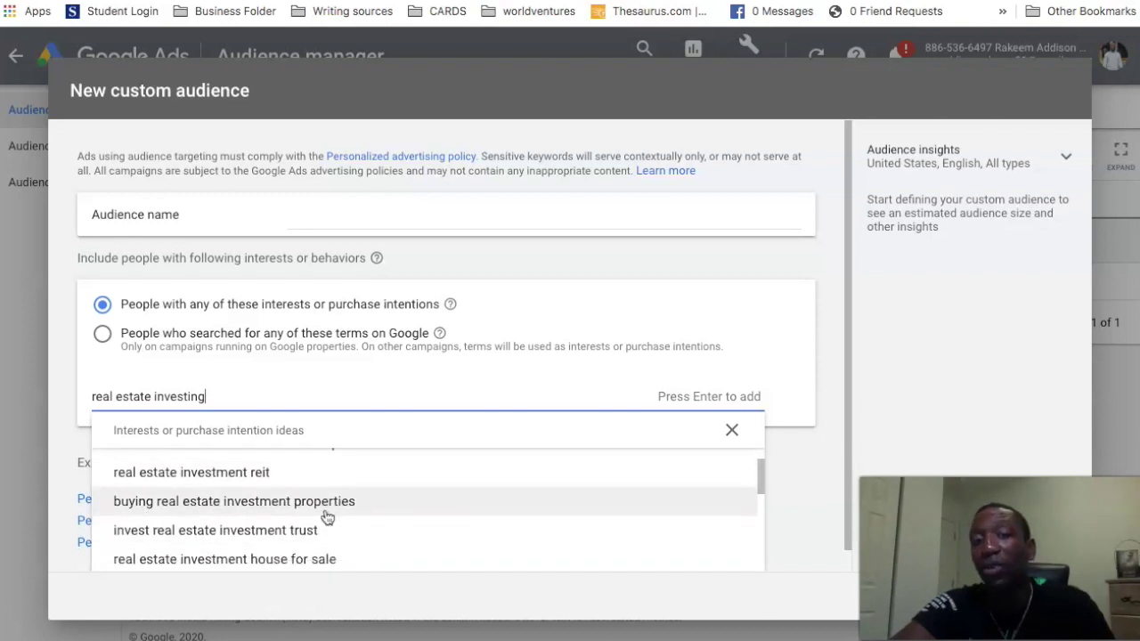
scroll(326, 516, "up", 2)
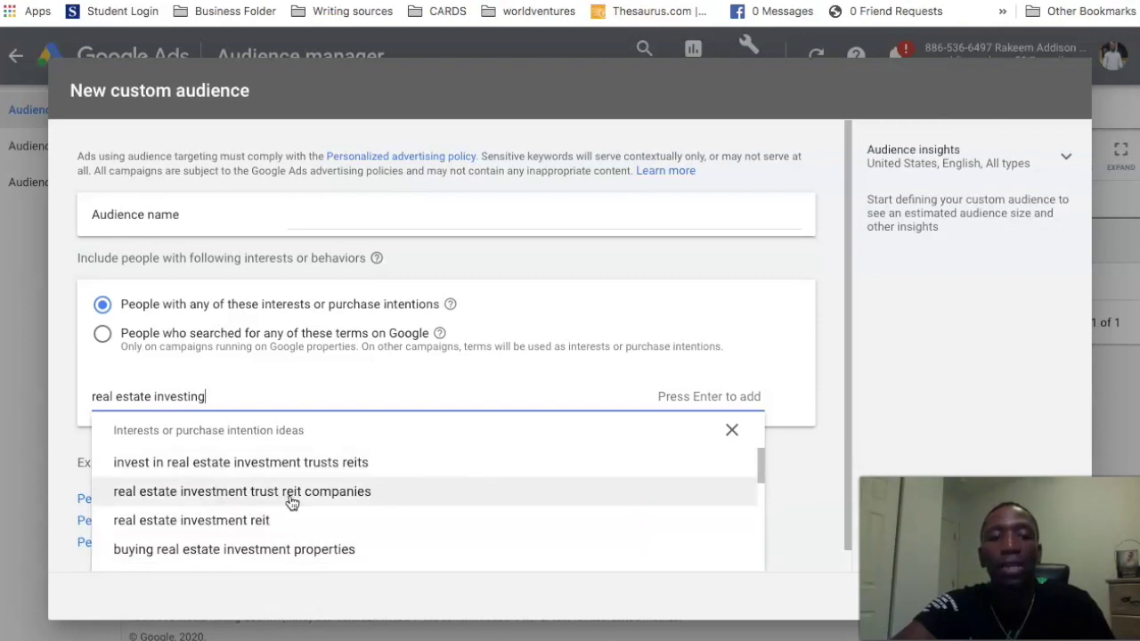
left_click(272, 552)
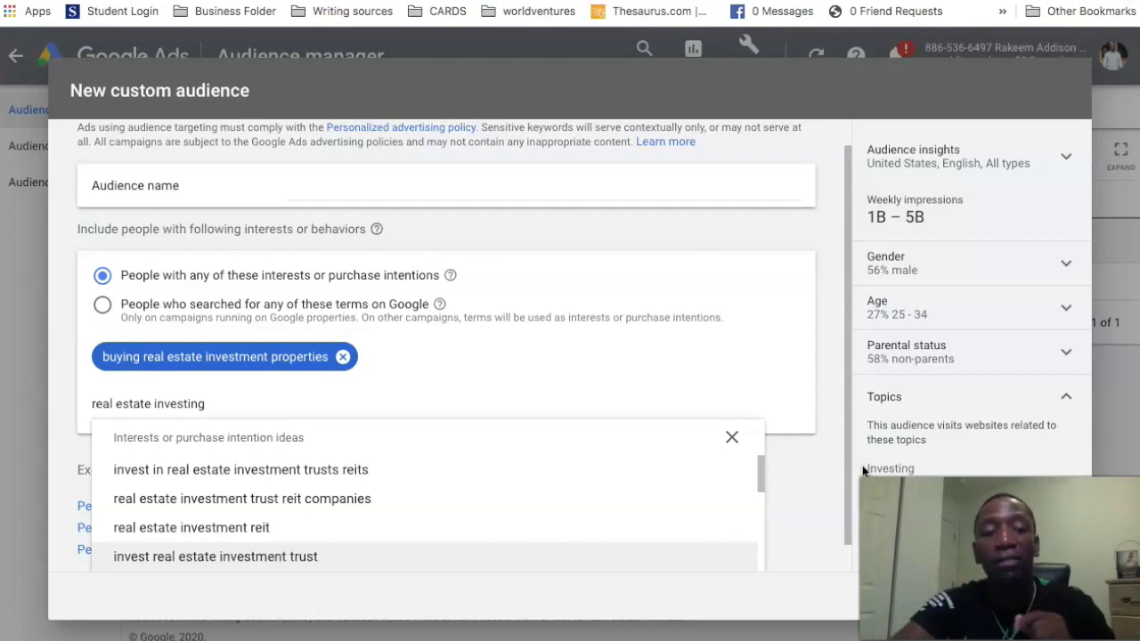
left_click(343, 356)
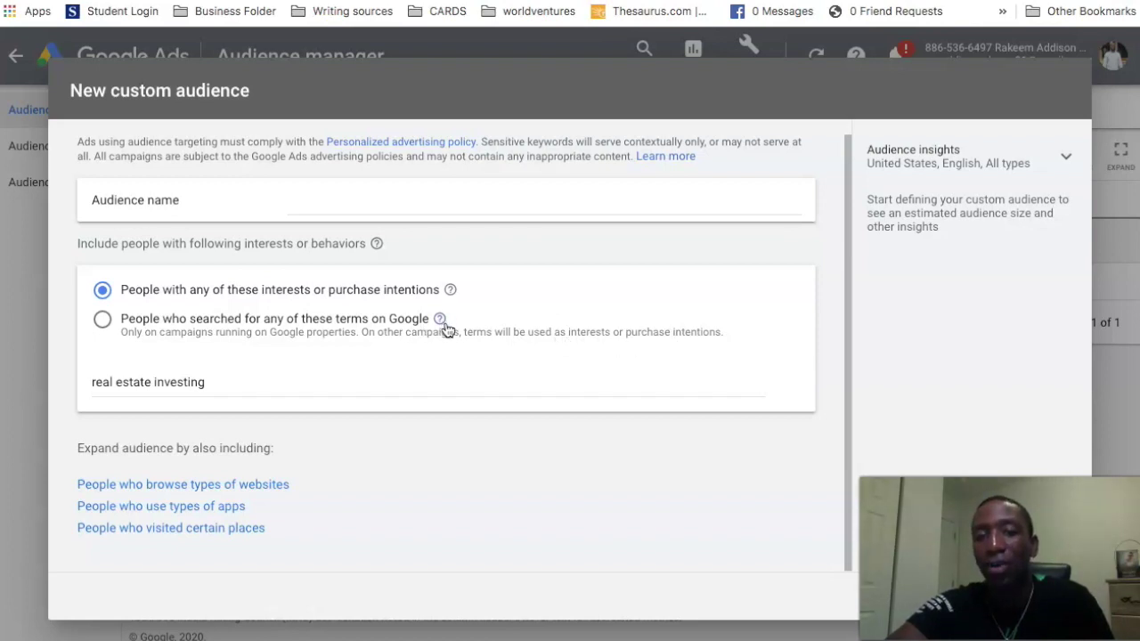
Target people who searched on Google for "real estate investing" and remove that search term again.
left_click(102, 319)
left_click(219, 382)
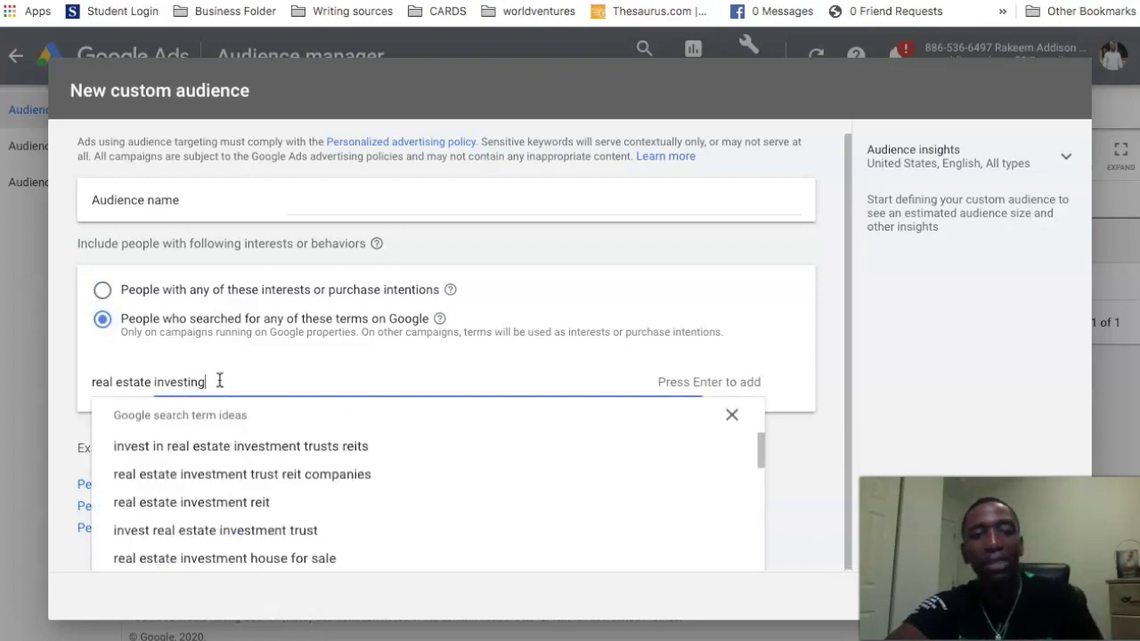
type("real estate investing")
key("Return")
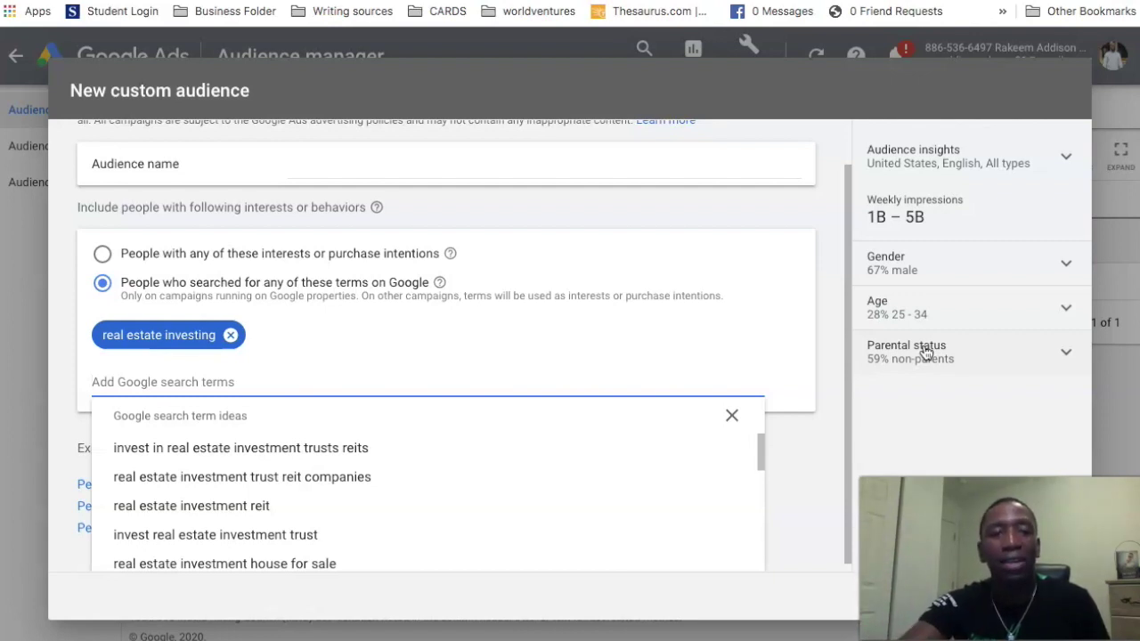
left_click(231, 335)
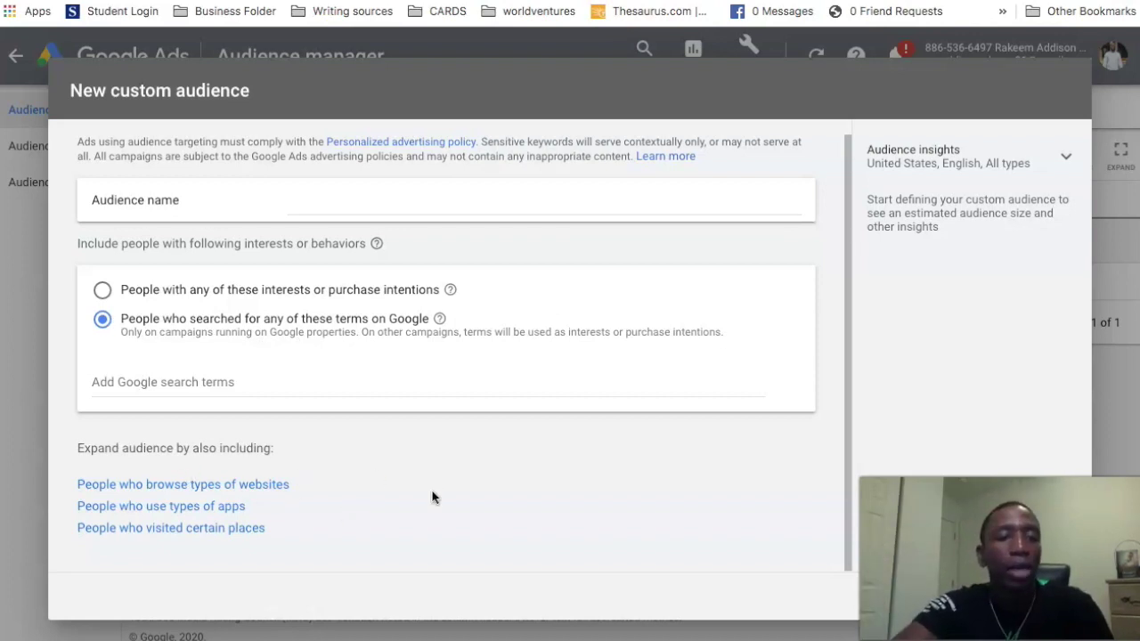
left_click(120, 488)
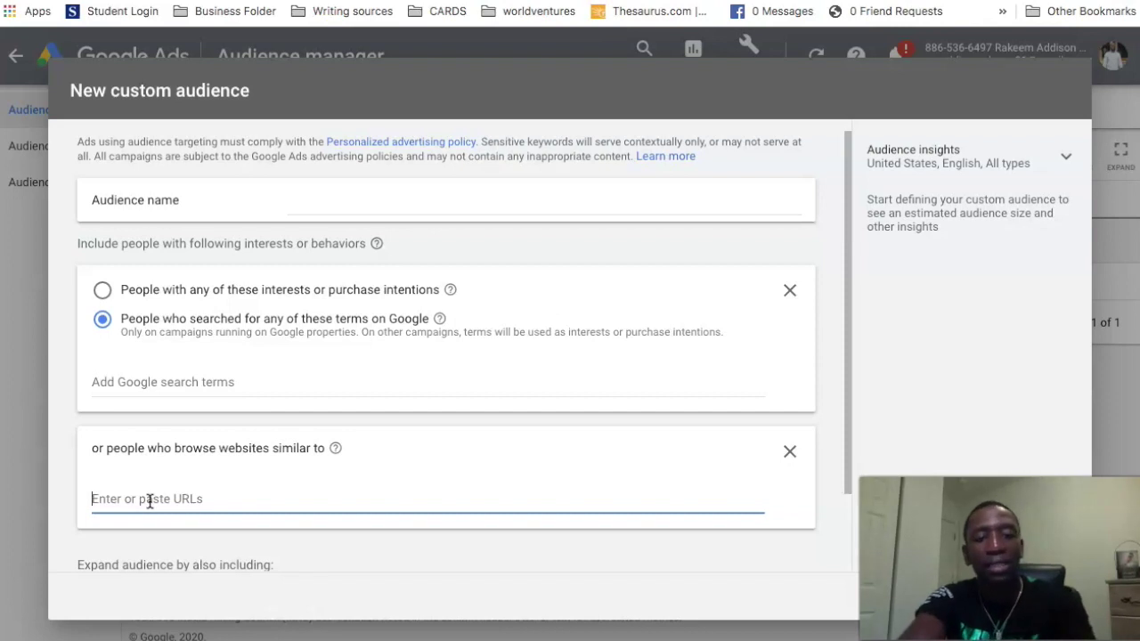
type("www.clickfunnels.com")
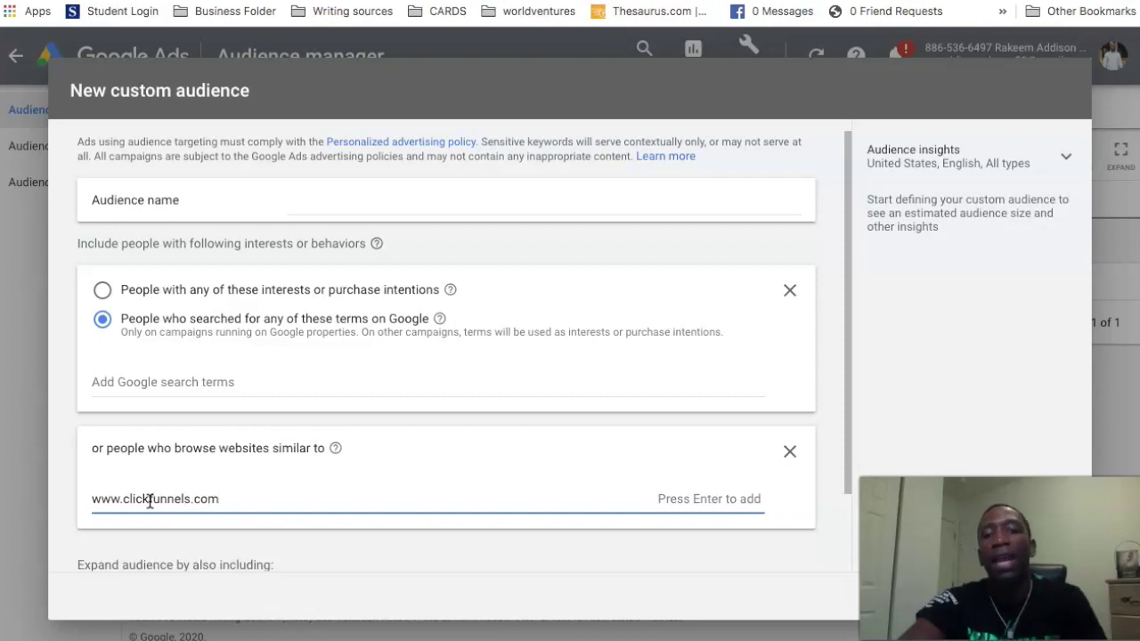
key("Return")
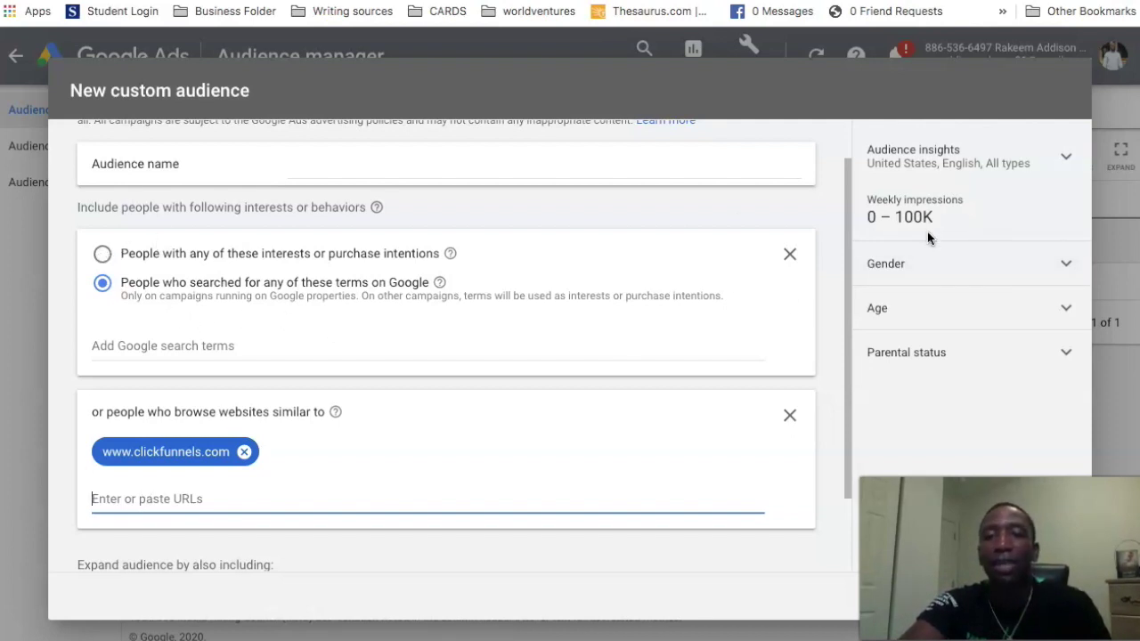
left_click(102, 255)
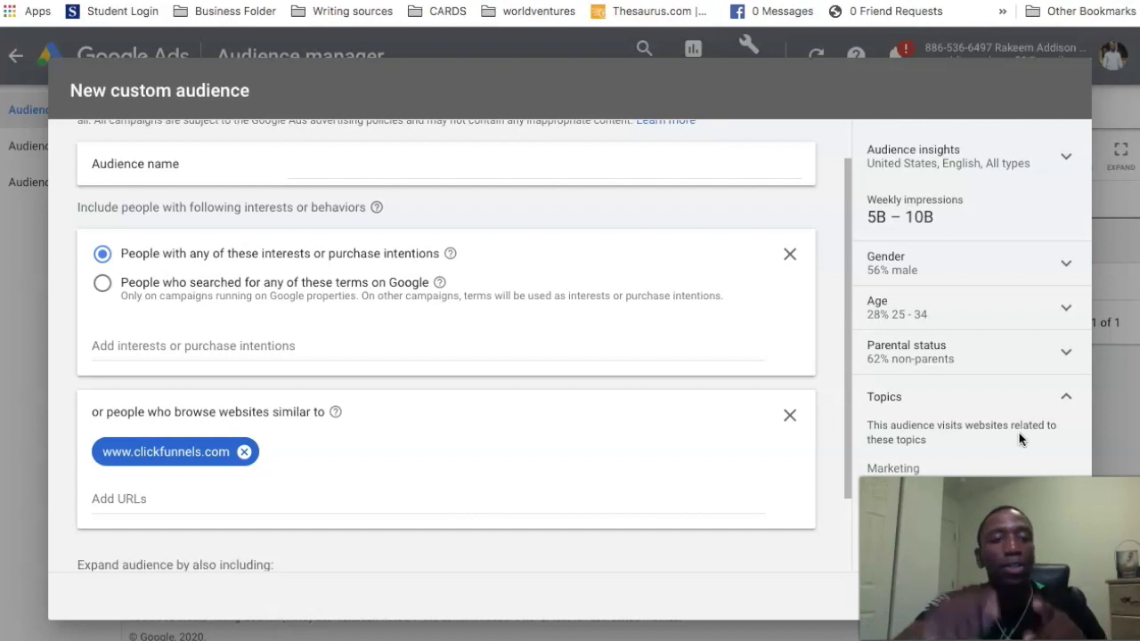
left_click(244, 452)
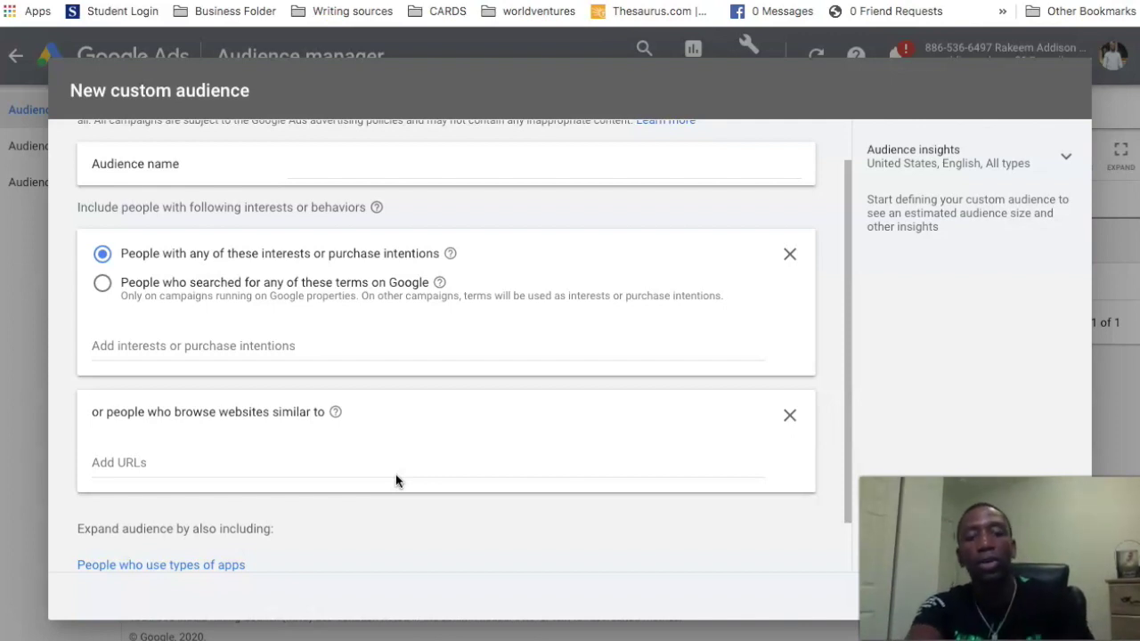
left_click(233, 461)
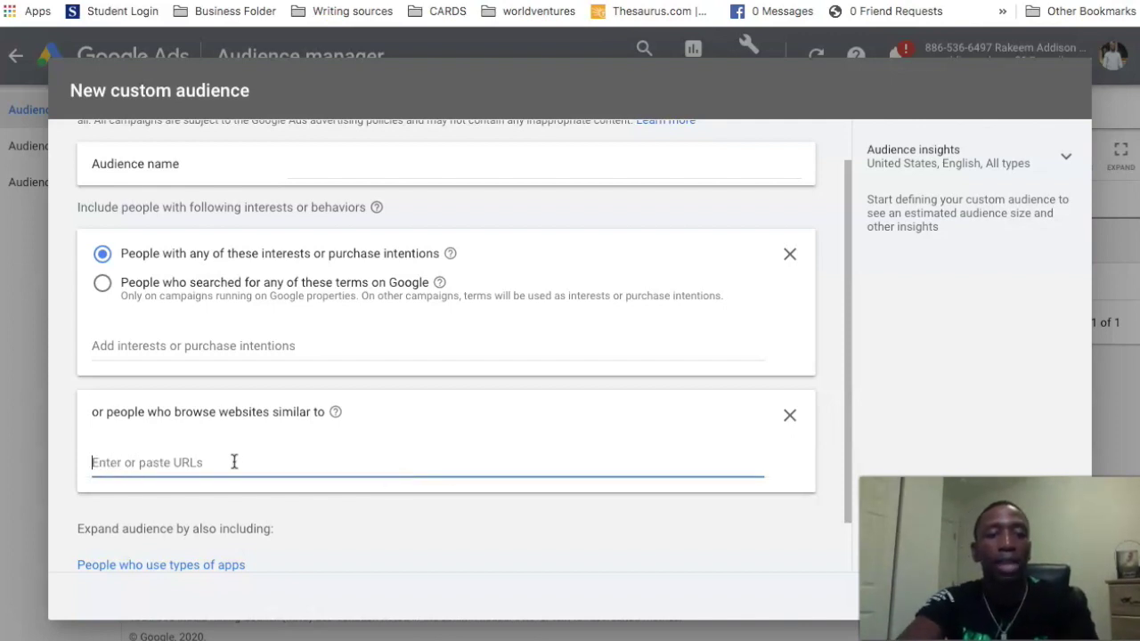
type("www.lexington")
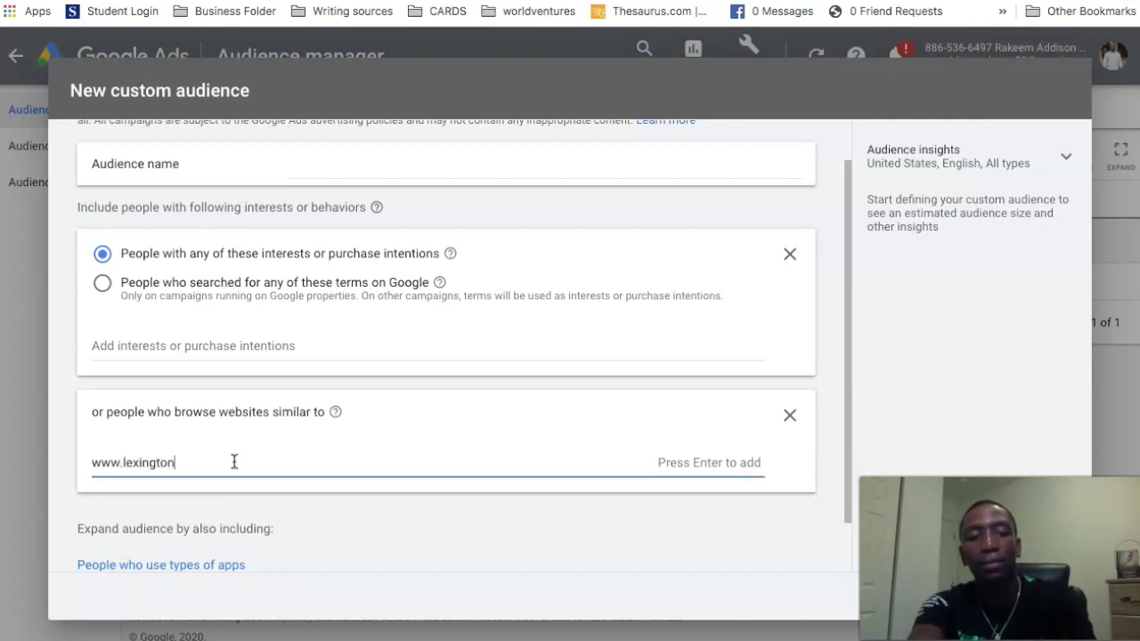
type("law.com")
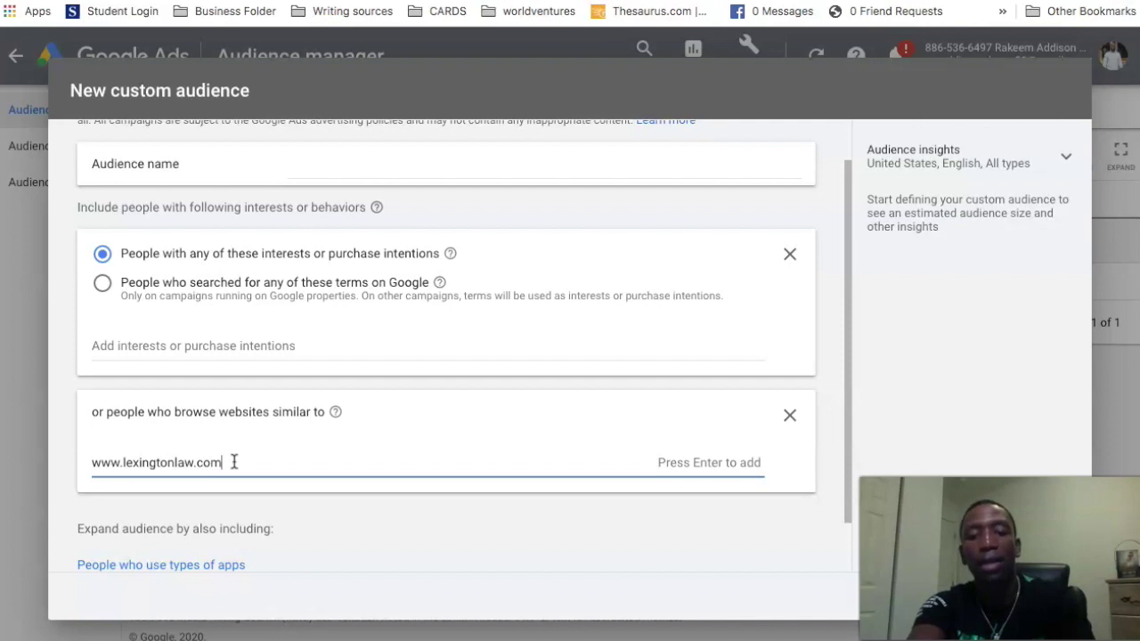
key("Return")
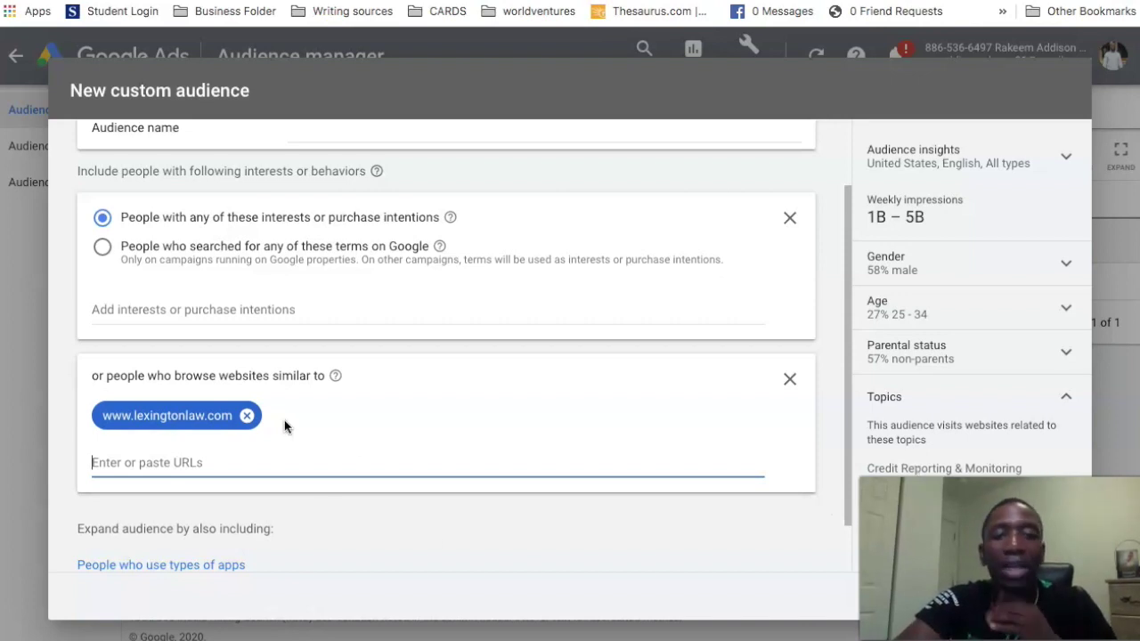
left_click(247, 414)
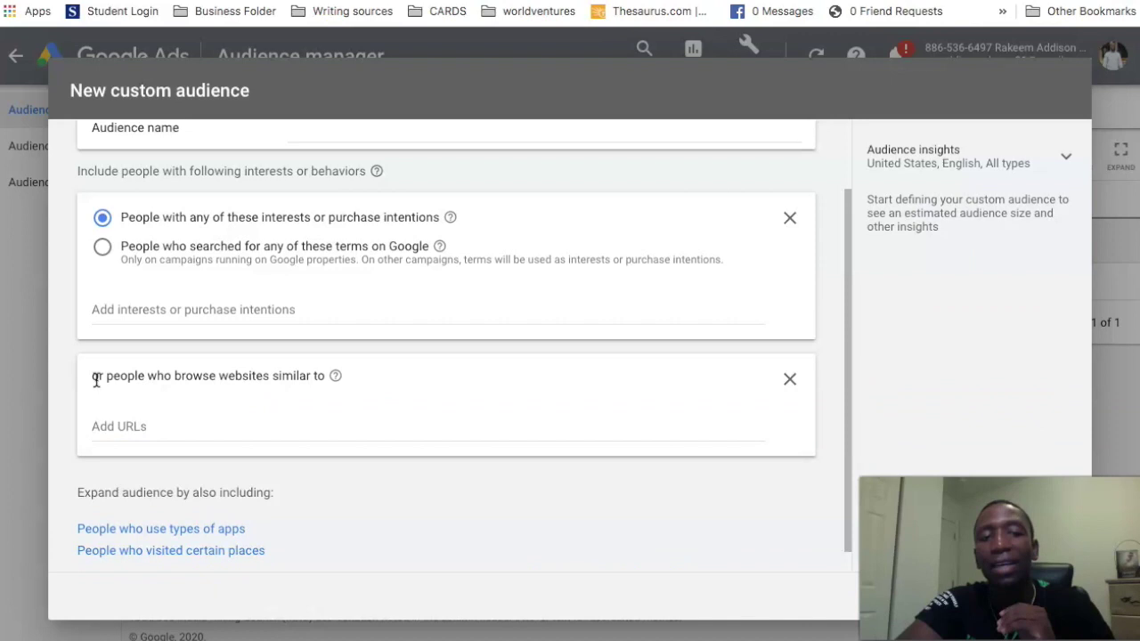
Swap the similar-websites condition for people who use similar apps and search the Google Play Store for "youtube".
left_click(789, 378)
left_click(140, 508)
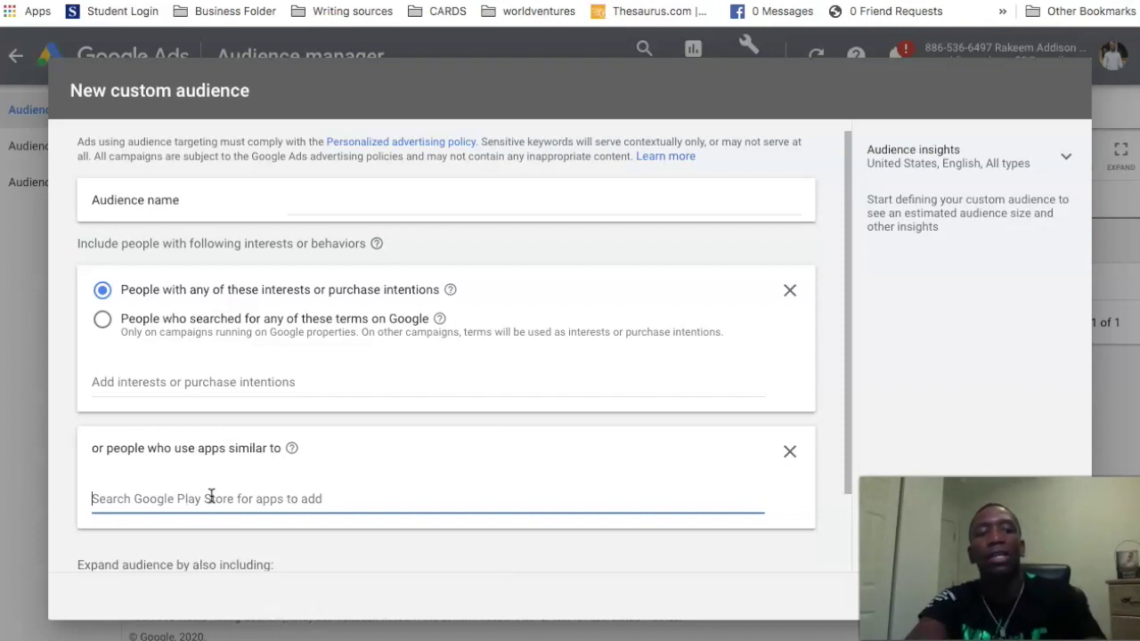
type("youtube")
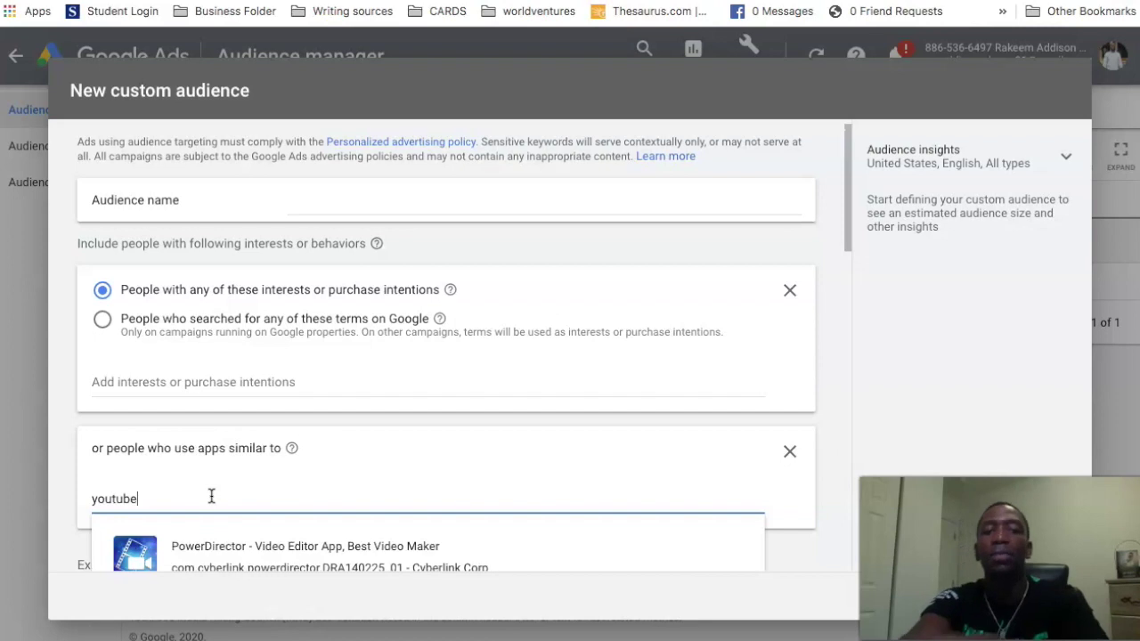
scroll(466, 470, "down", 3)
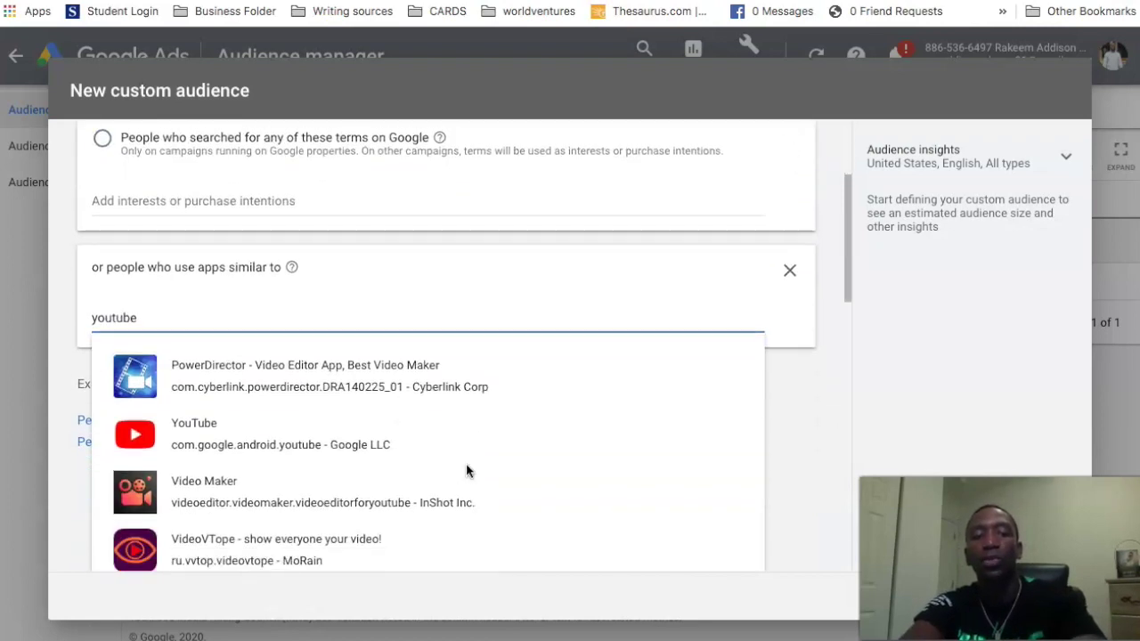
Search the apps for "tiktok", add TikTok by TikTok Pte. Ltd., and remove it again along with the similar-apps condition.
double_click(136, 294)
type("tiktok")
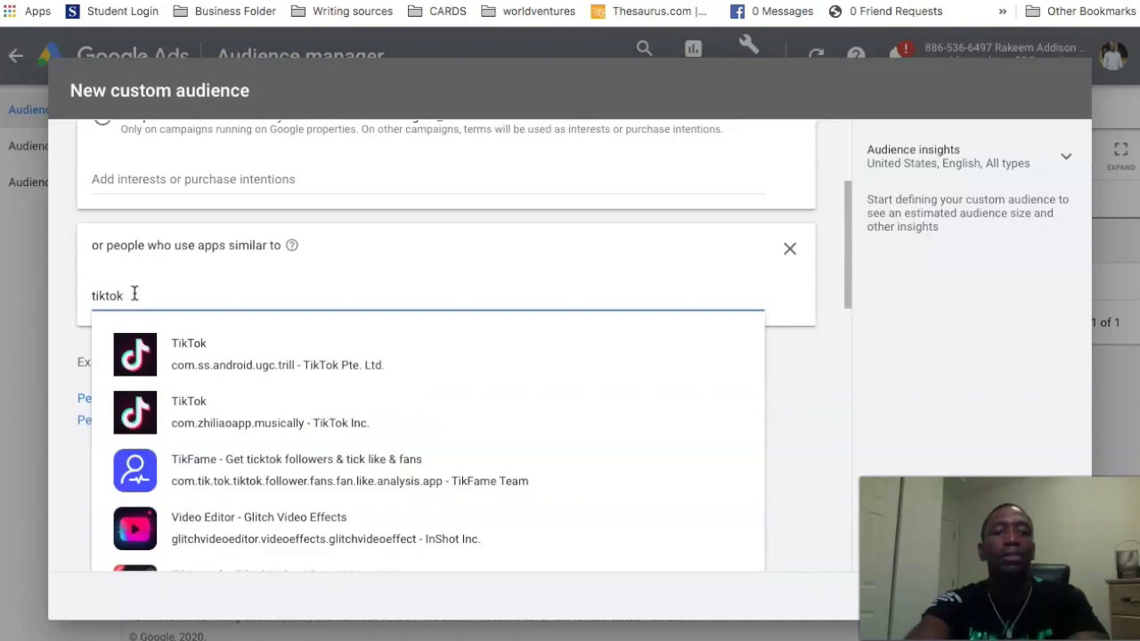
double_click(170, 288)
key("BackSpace")
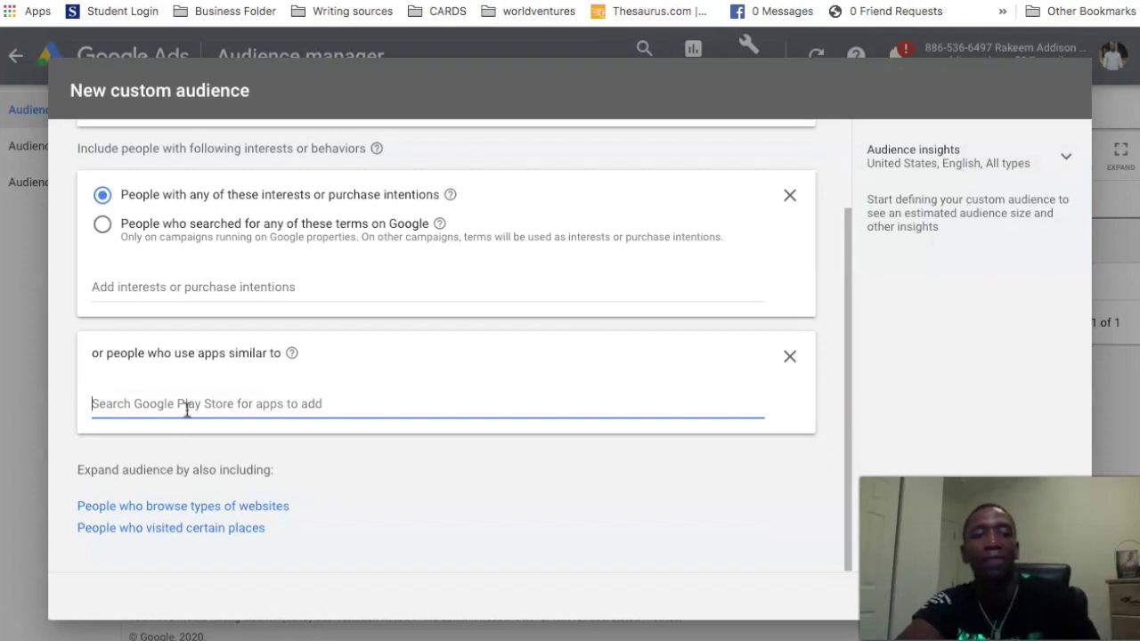
type("tiktok")
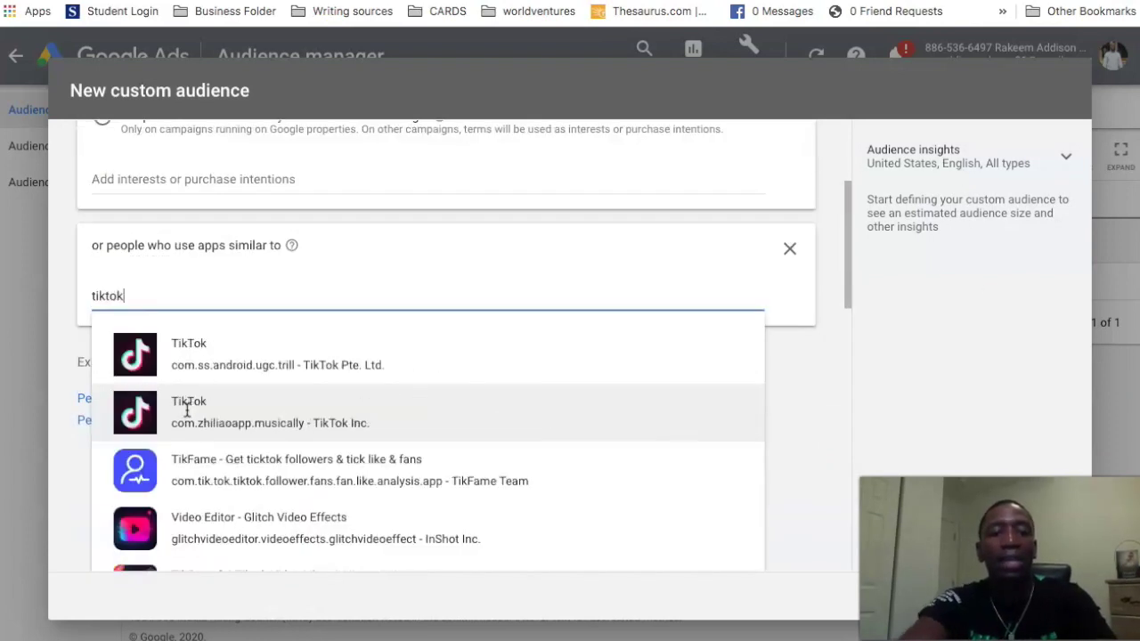
left_click(244, 354)
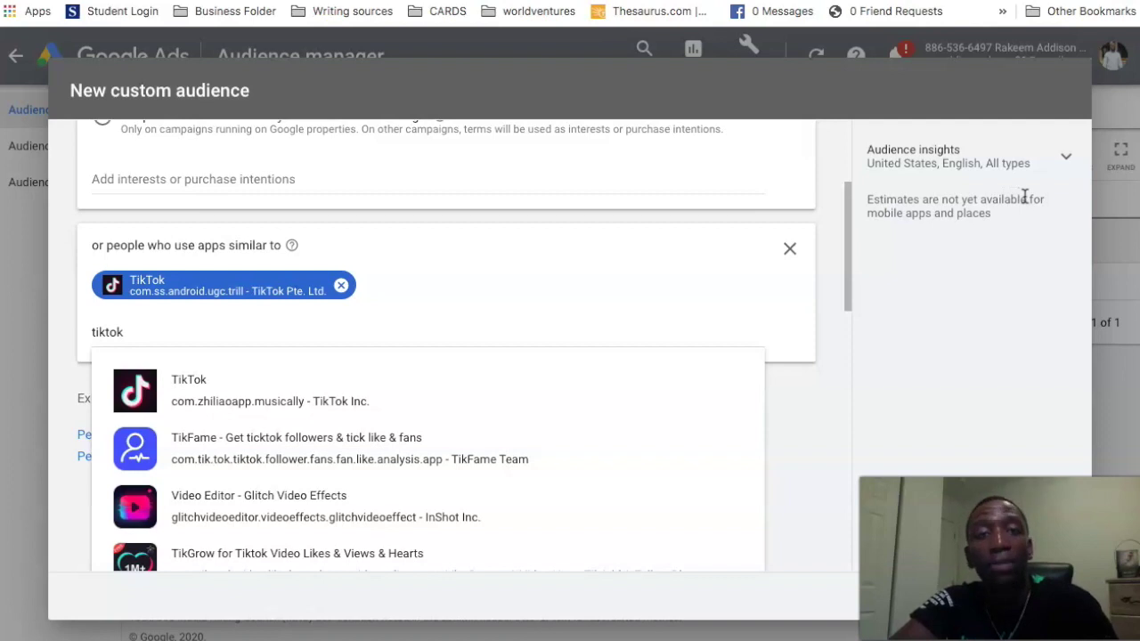
left_click(341, 285)
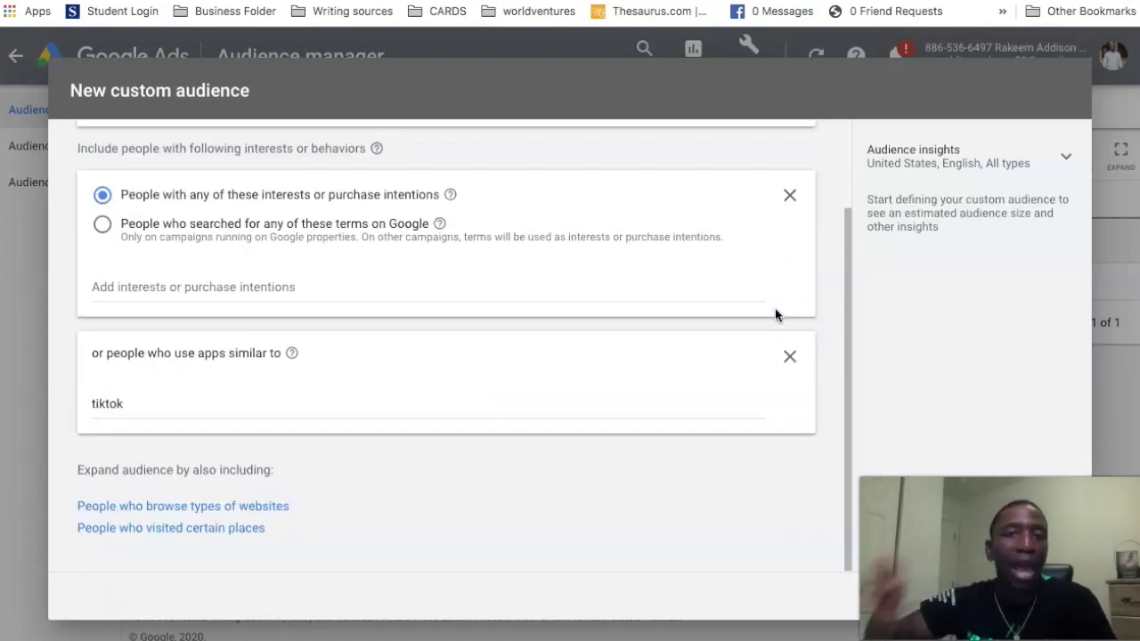
left_click(790, 358)
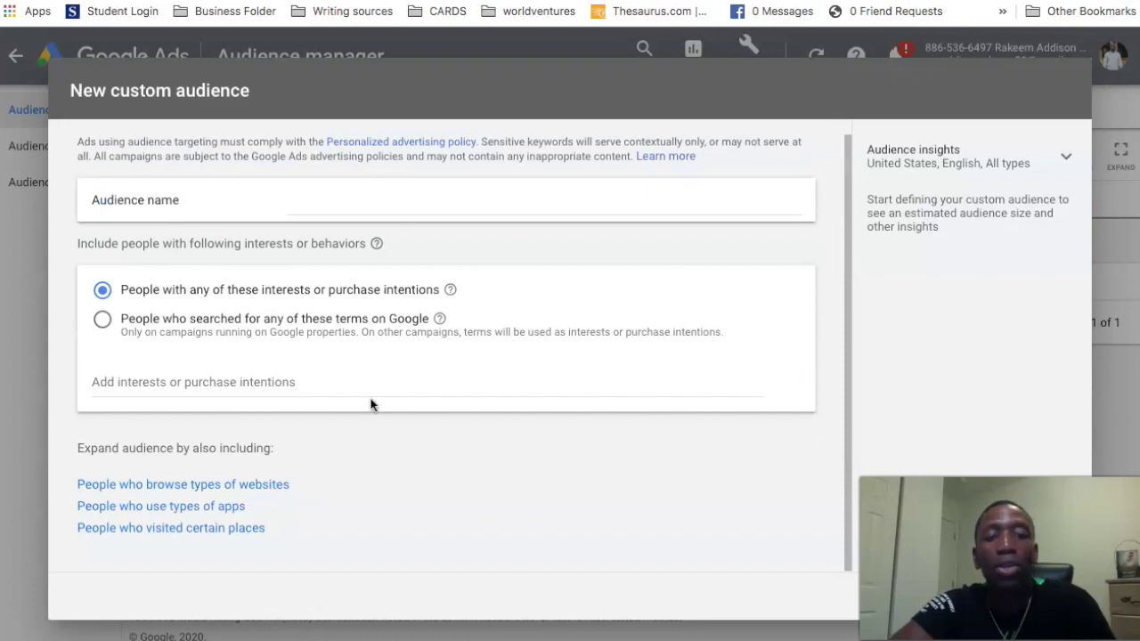
Expand the audience with people who visited certain places and search the places for "golf course".
left_click(181, 532)
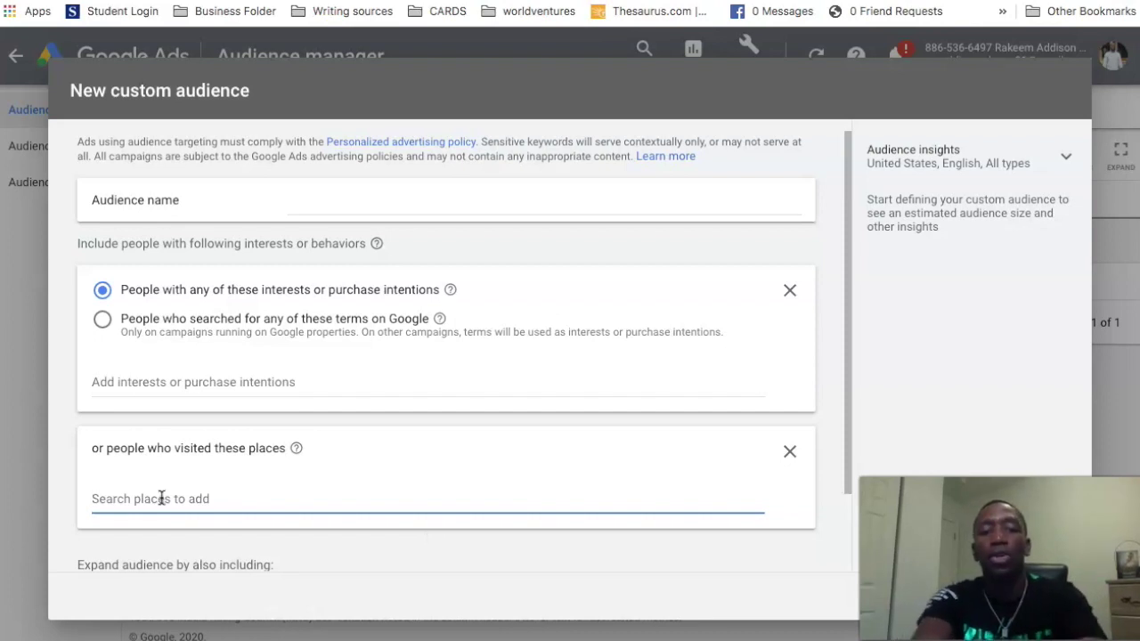
type("golf course")
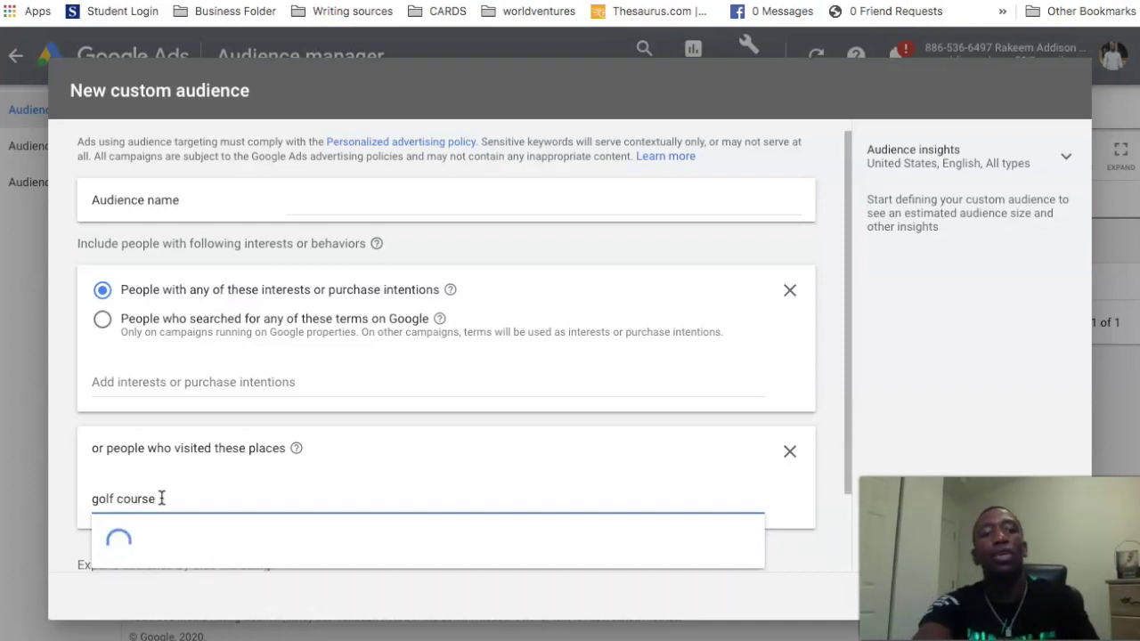
scroll(262, 486, "down", 2)
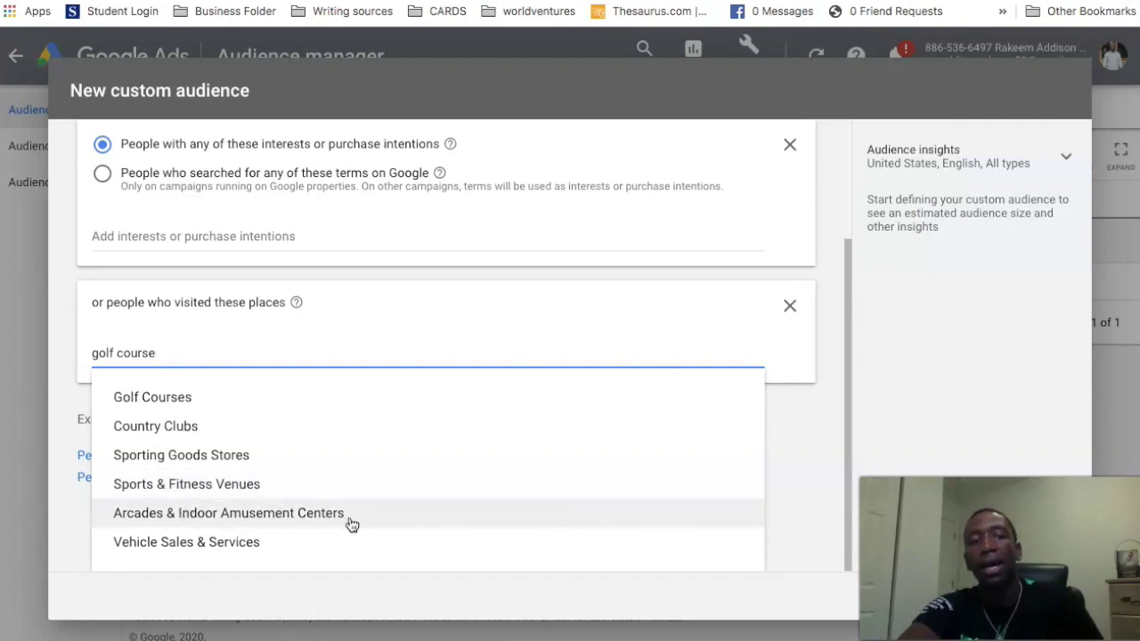
Search the visited places for "nail salon" instead and go through the suggested place categories.
triple_click(164, 353)
type("nail salon")
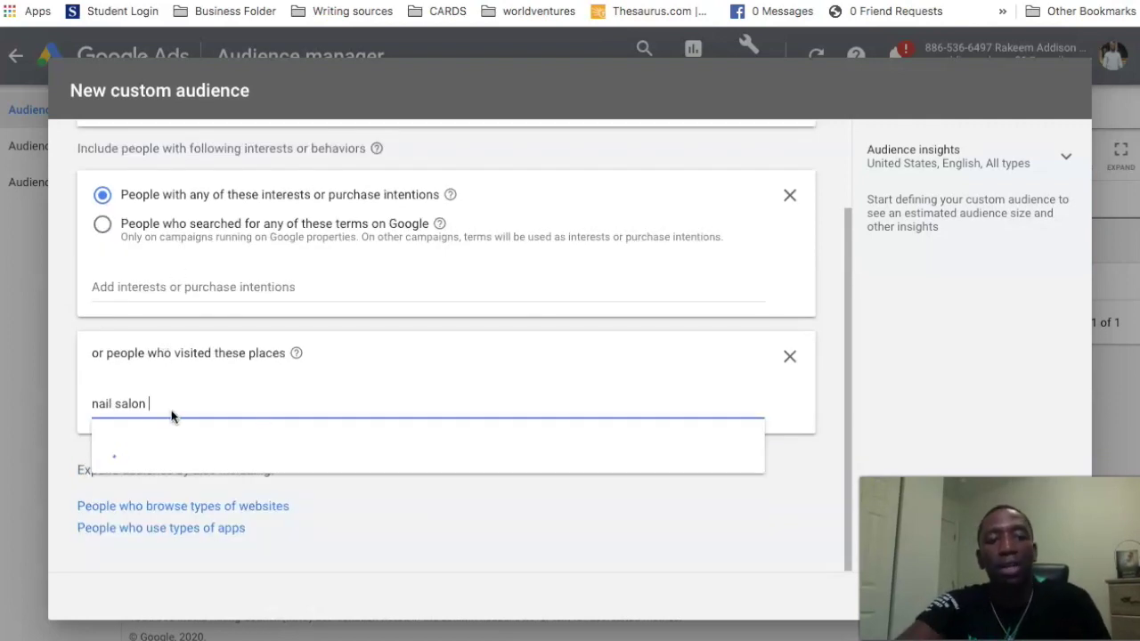
scroll(303, 432, "down", 2)
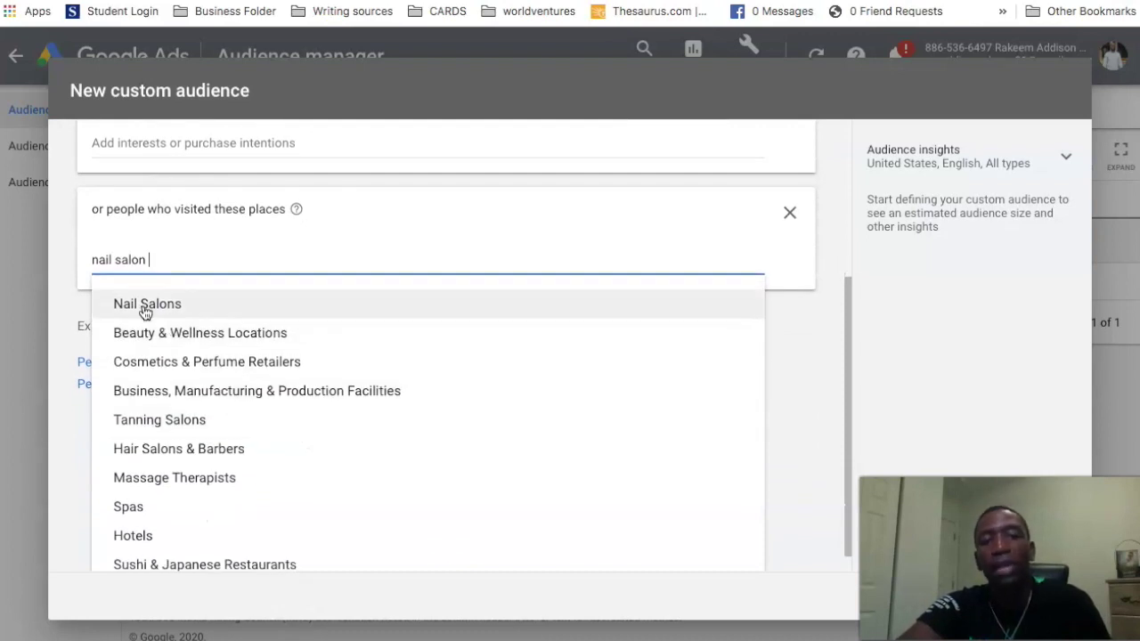